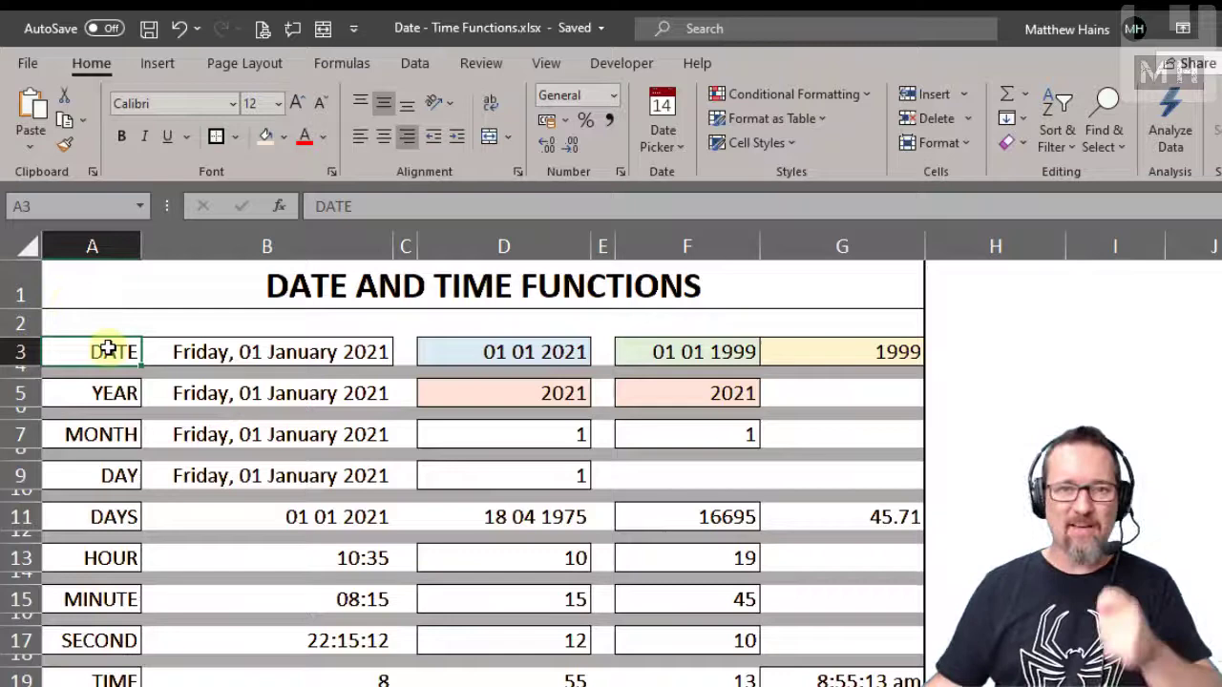
# - Review D3's DATE formula, highlighting its 2021 year, month and day arguments without changing anything
pyautogui.click(208, 350)
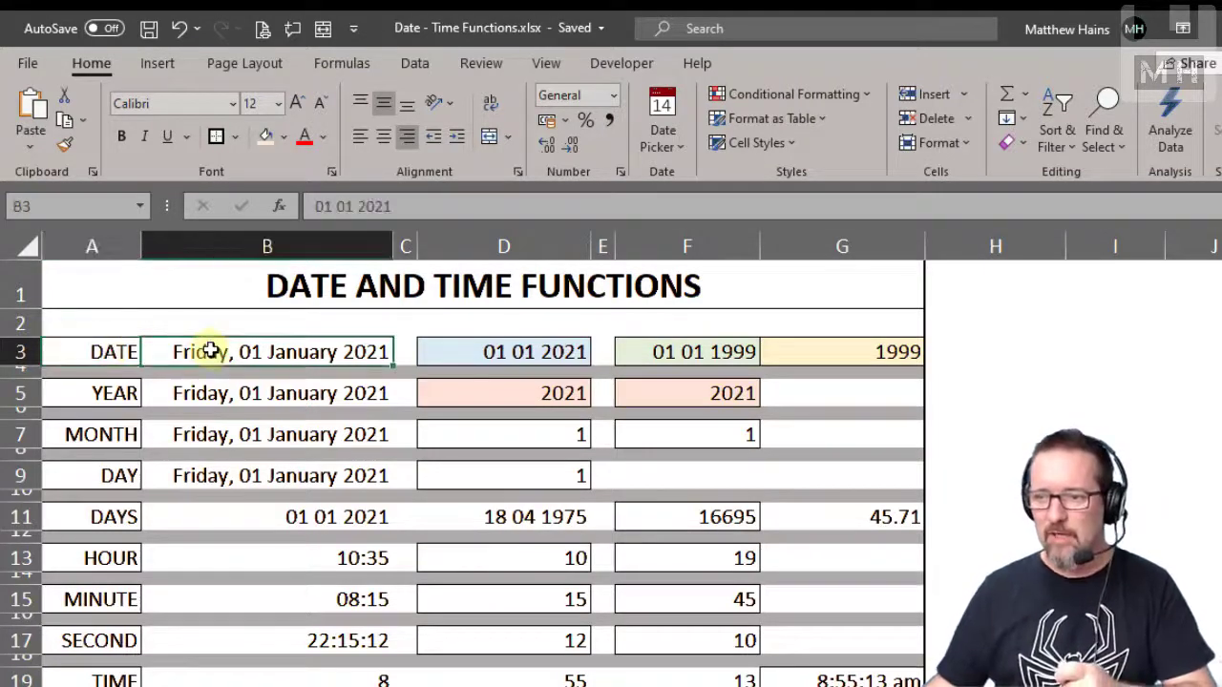
pyautogui.click(487, 355)
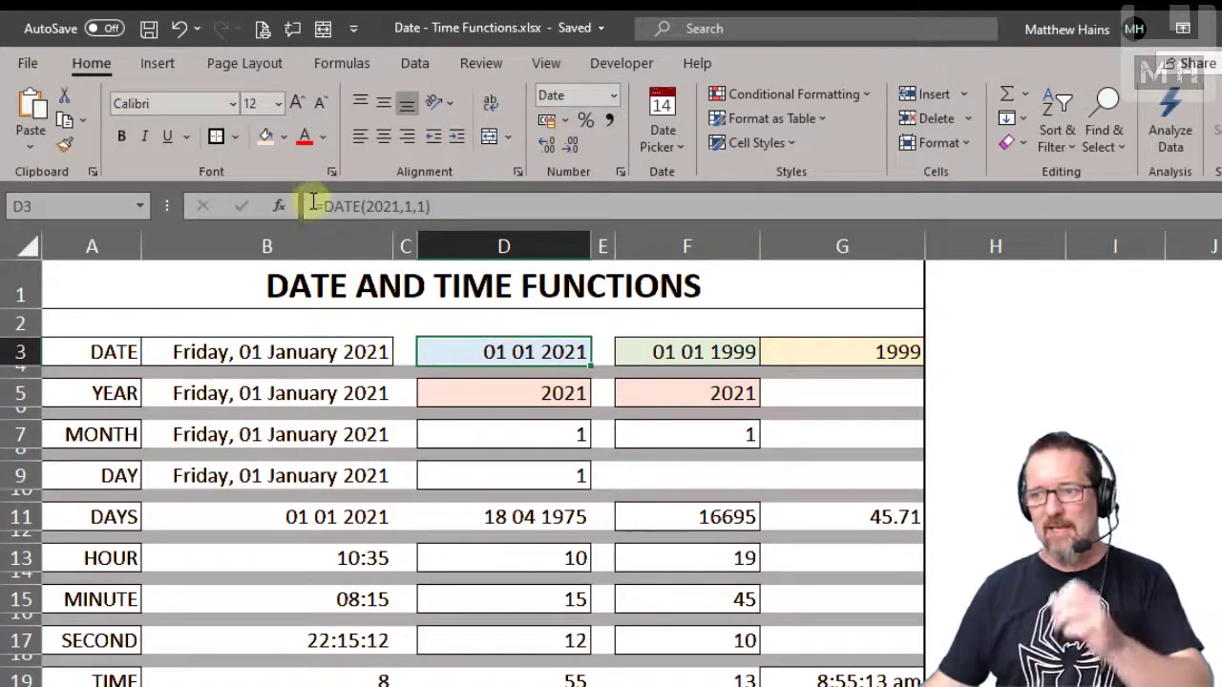
pyautogui.click(399, 206)
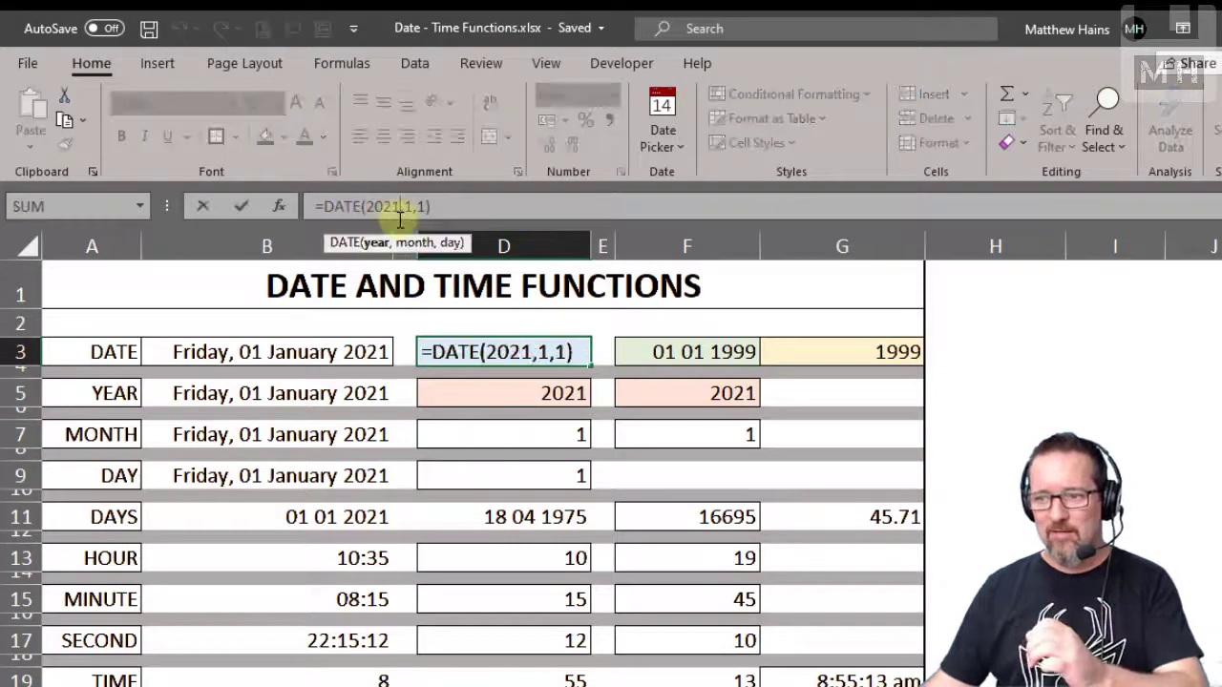
pyautogui.click(382, 244)
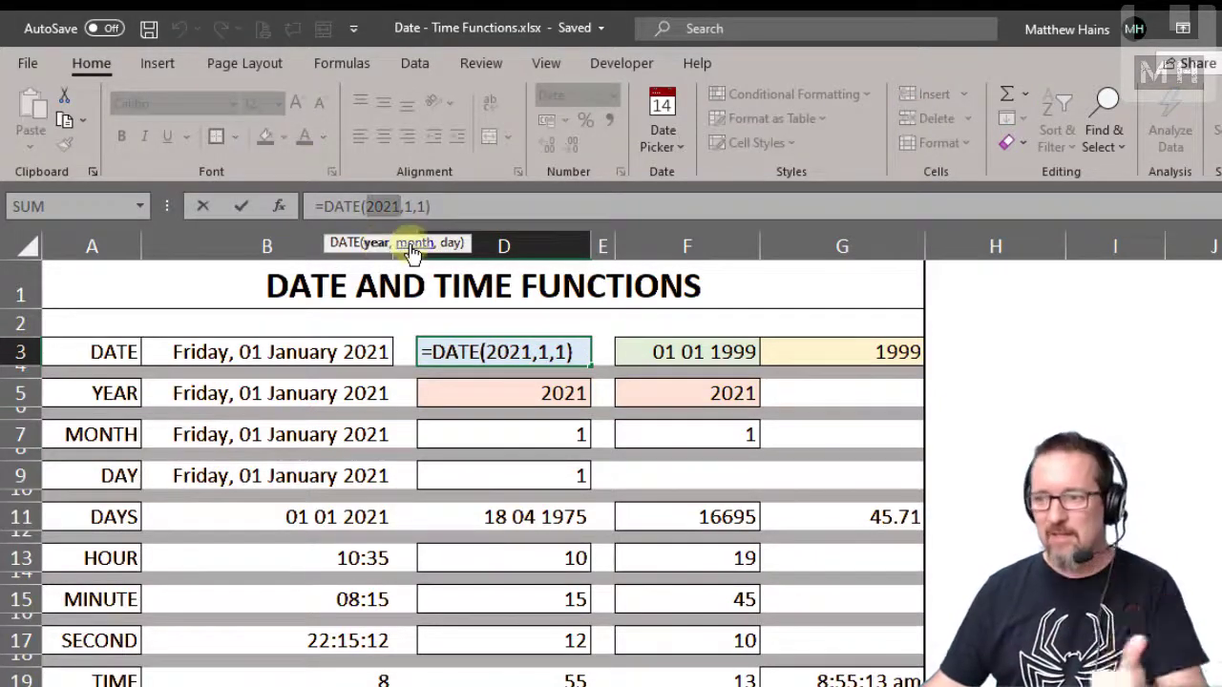
pyautogui.click(412, 245)
pyautogui.click(448, 245)
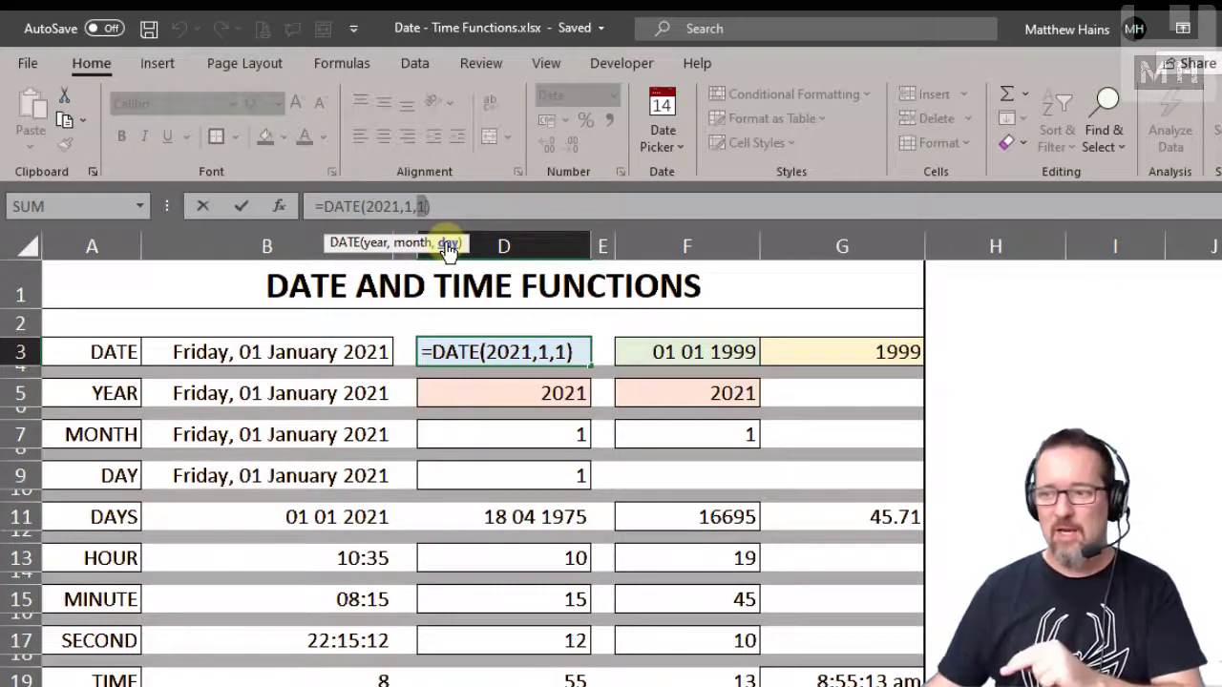
pyautogui.click(380, 244)
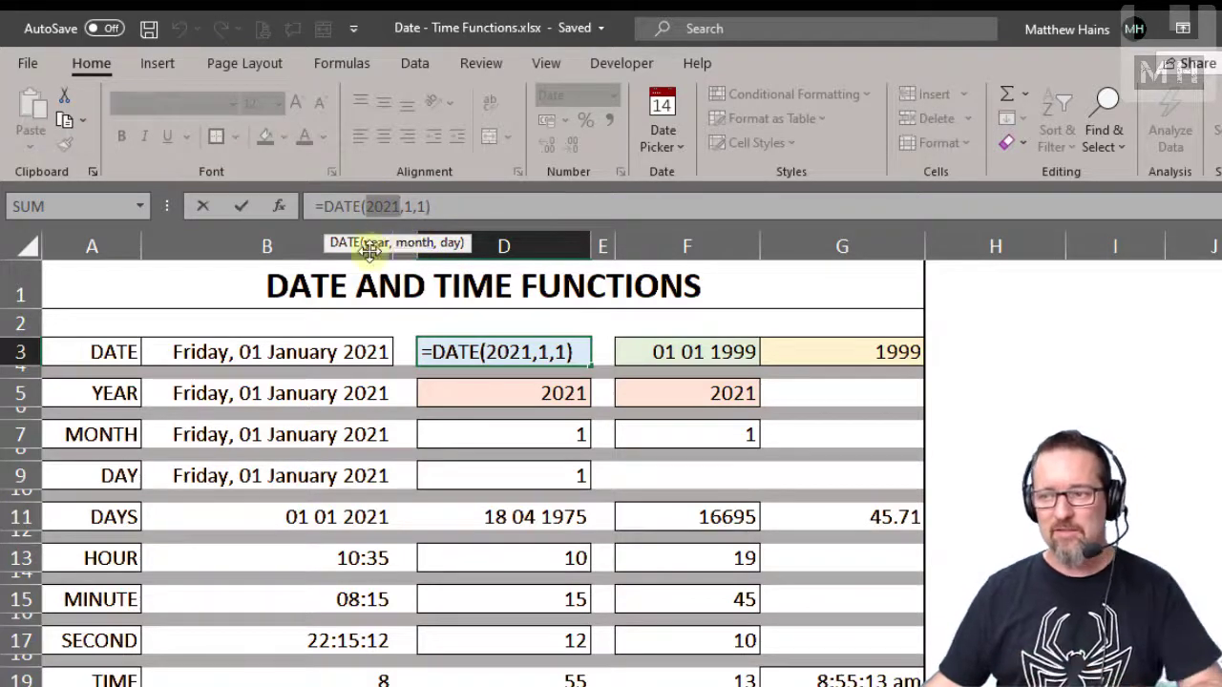
pyautogui.click(419, 245)
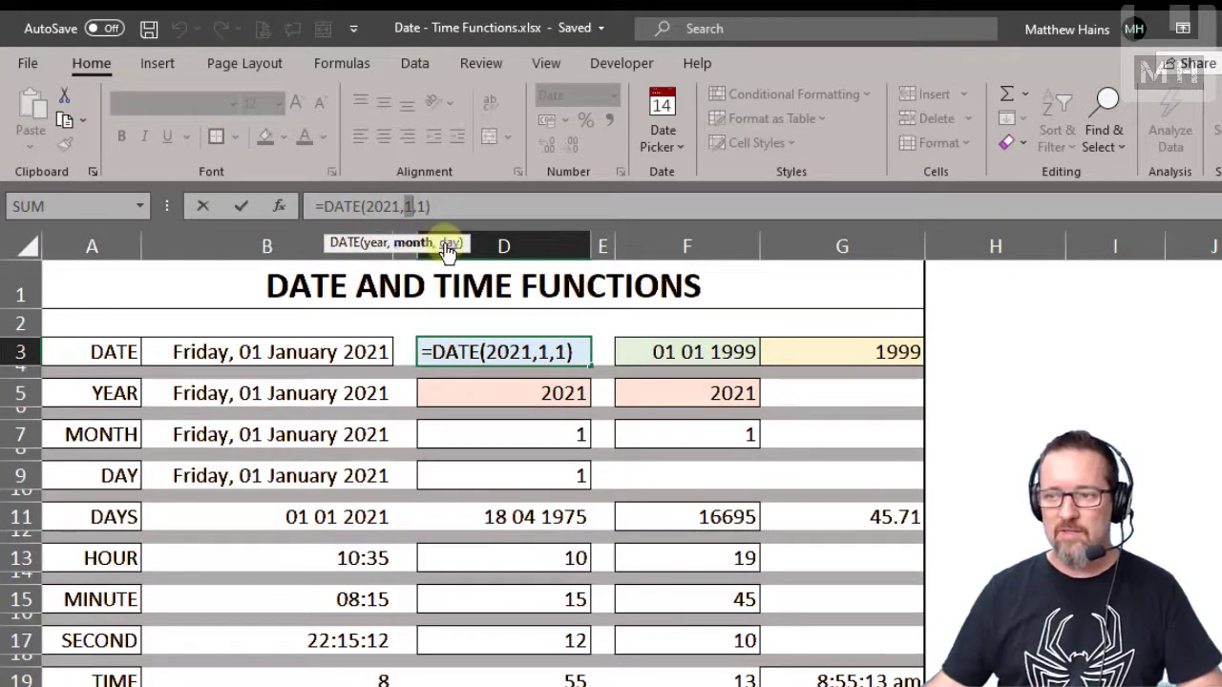
pyautogui.click(445, 244)
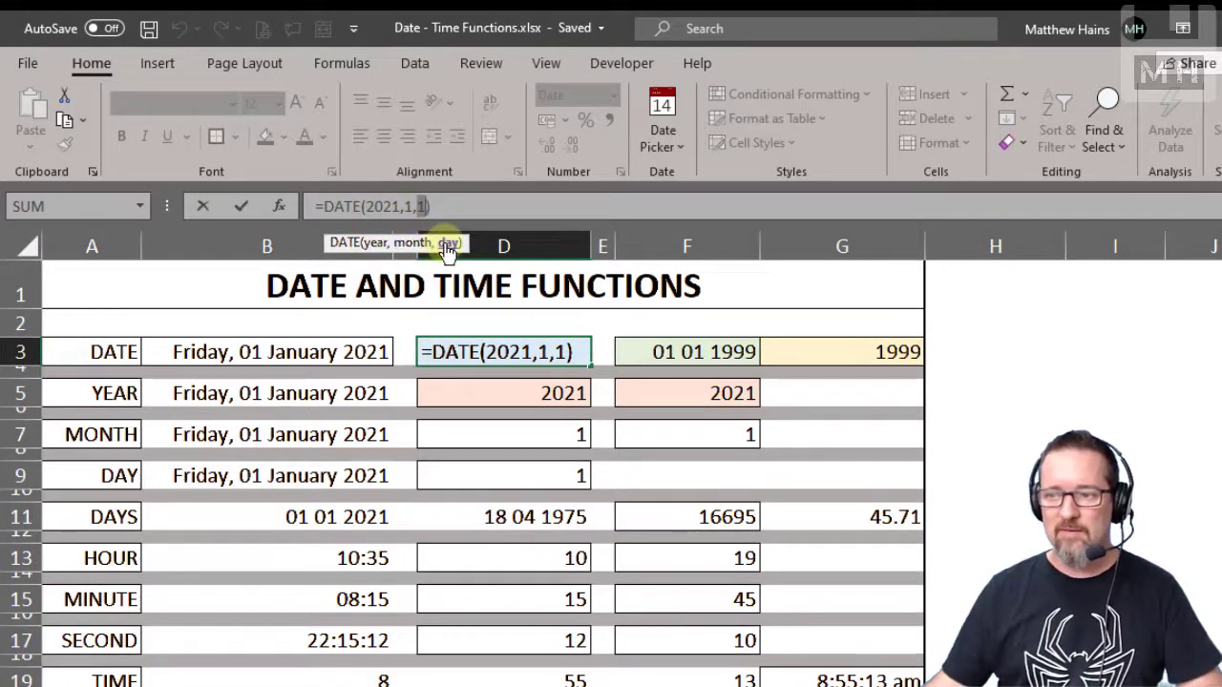
pyautogui.click(608, 322)
pyautogui.press('Escape')
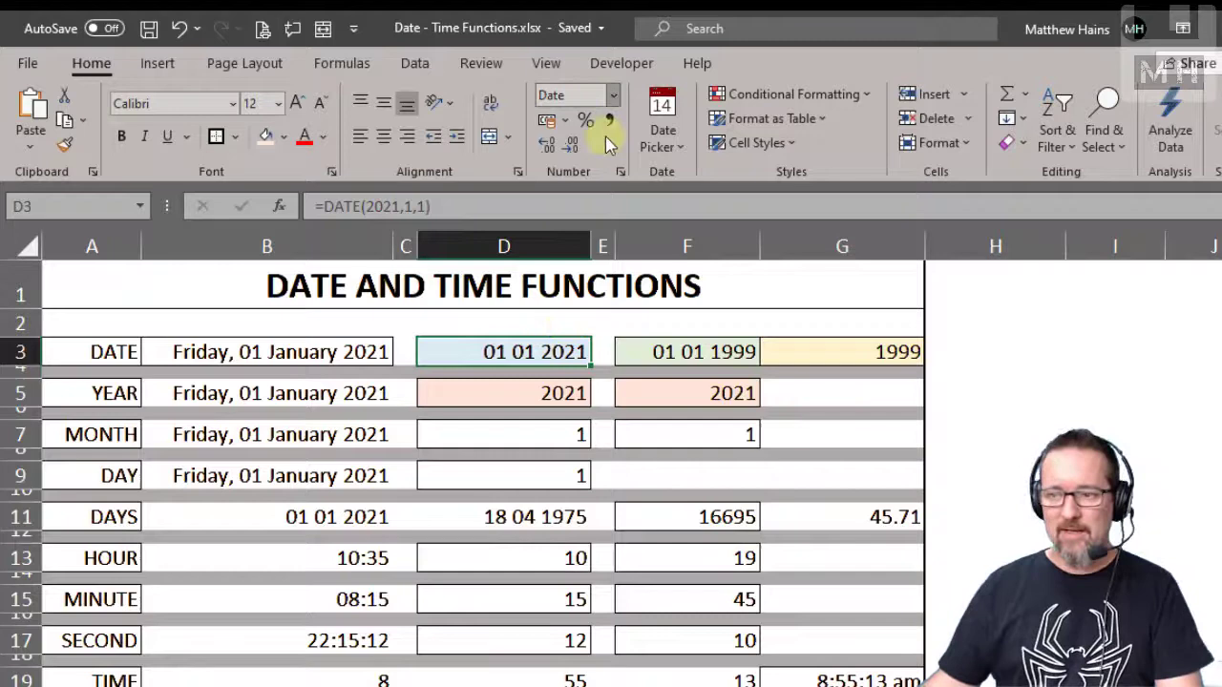
# - Inspect F3's =DATE(G3,1,1) formula and its G3 year, month and day arguments without editing
pyautogui.click(661, 352)
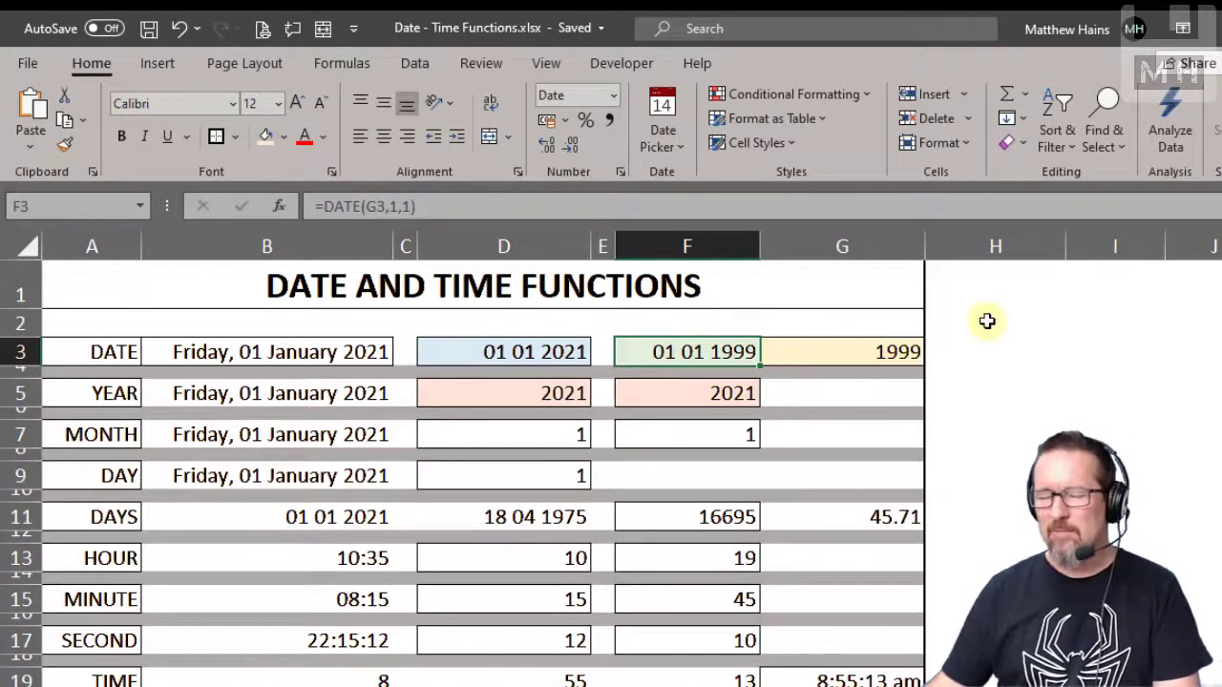
pyautogui.click(359, 211)
pyautogui.click(382, 243)
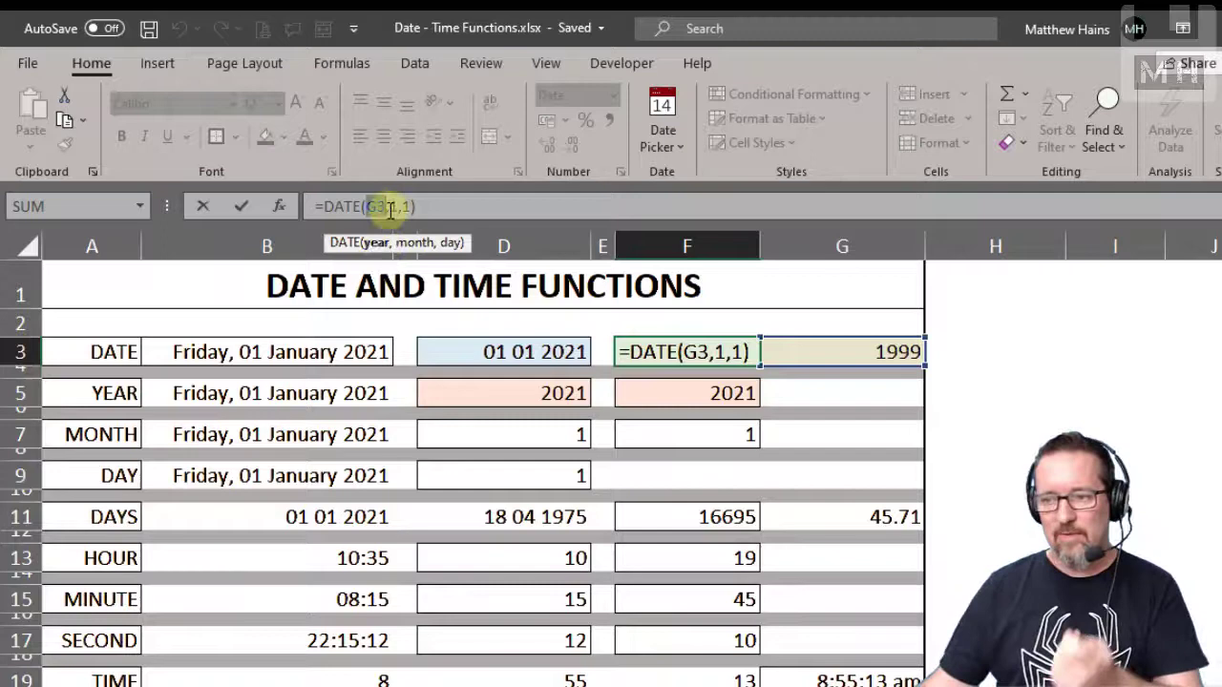
pyautogui.click(391, 206)
pyautogui.click(409, 206)
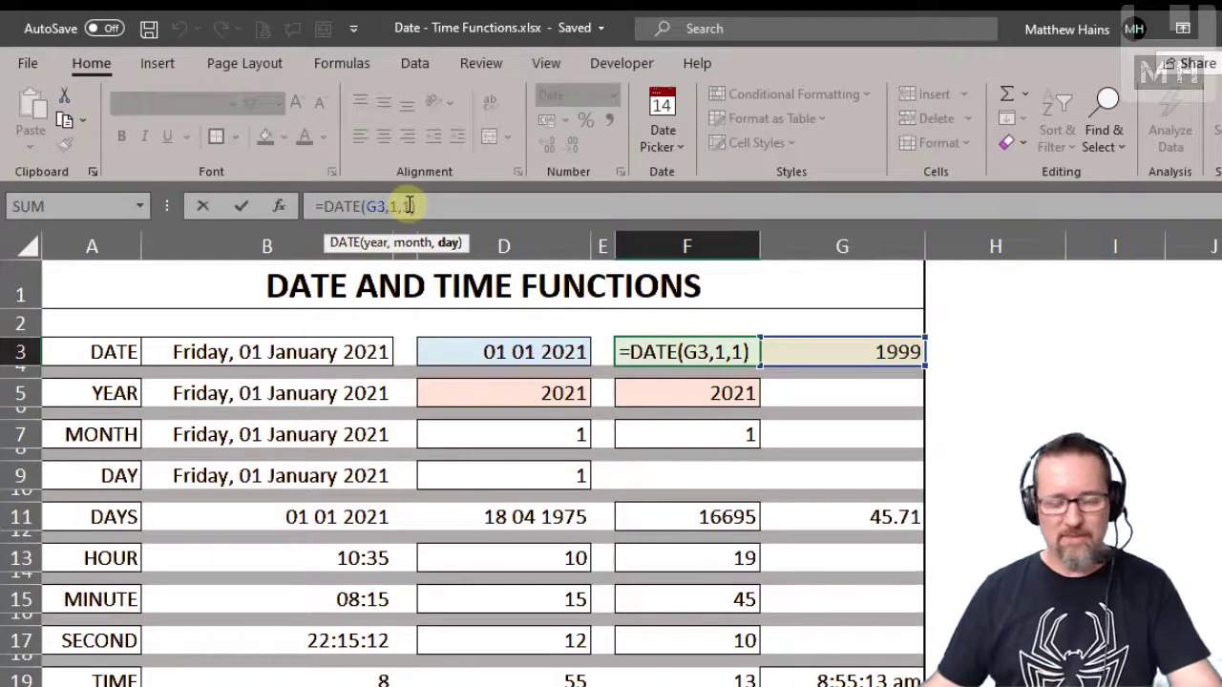
pyautogui.press('Escape')
# - Replace 1999 with 2029 in G3 so F3 shows 01 01 2029, then revisit D3's formula
pyautogui.click(835, 358)
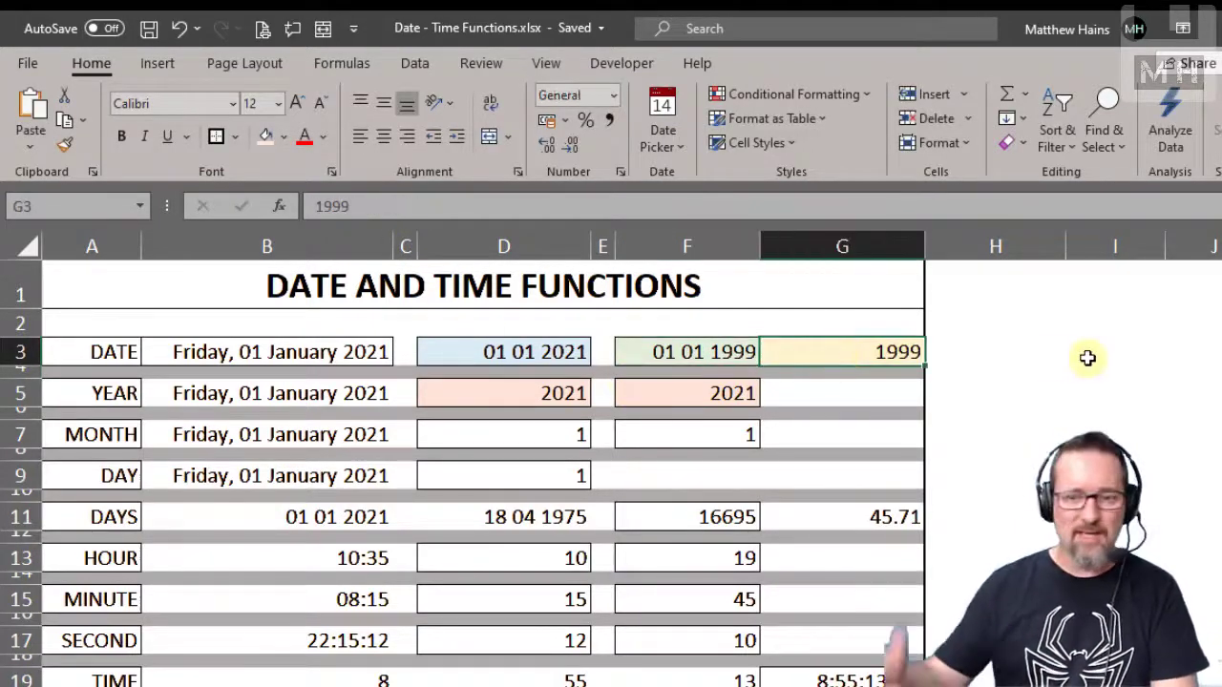
pyautogui.write('2029')
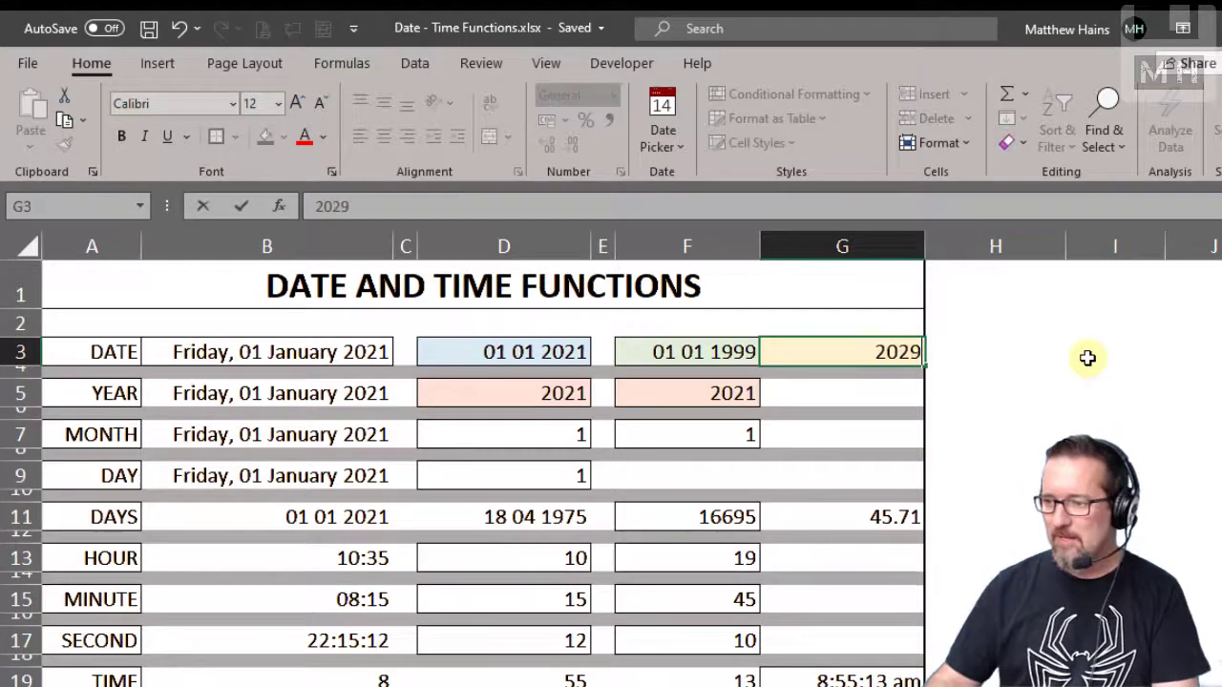
pyautogui.press('Return')
pyautogui.press('Up')
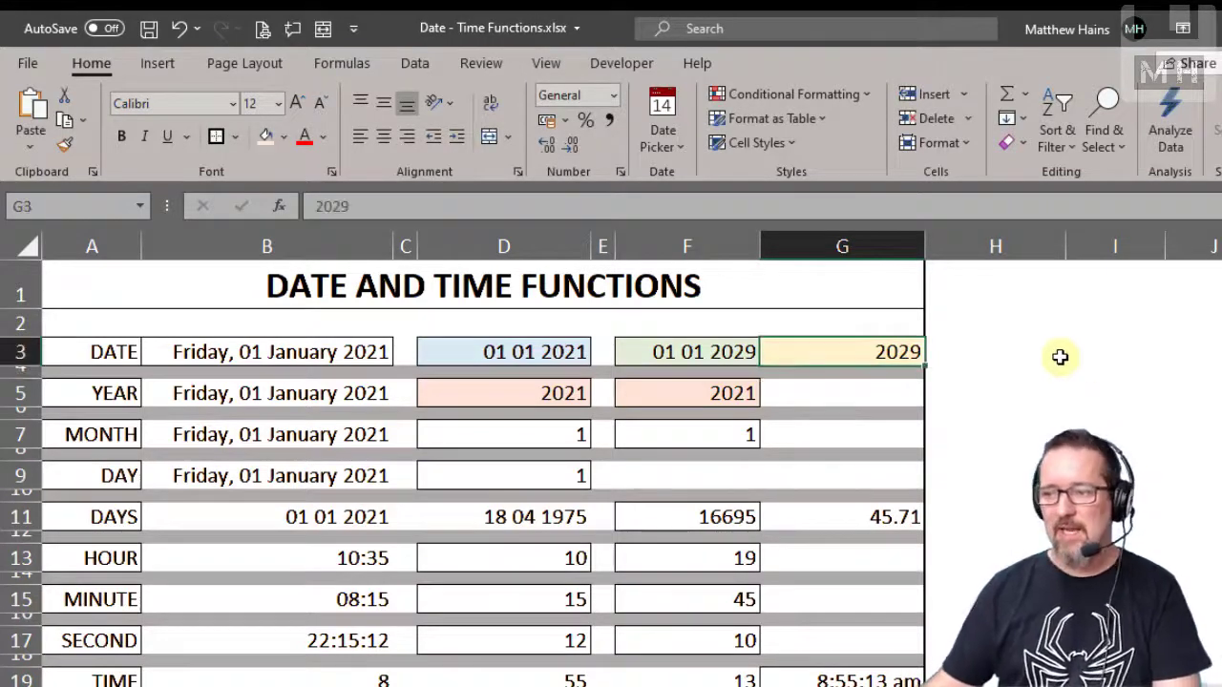
pyautogui.click(668, 350)
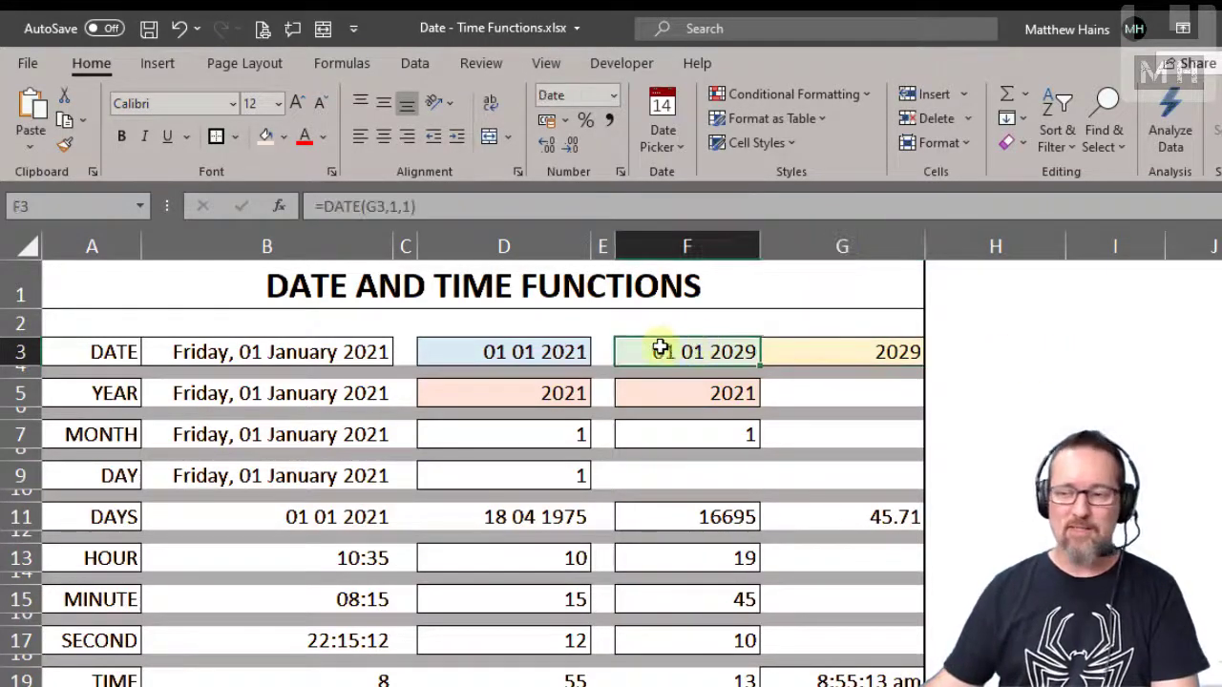
pyautogui.click(315, 349)
pyautogui.click(458, 355)
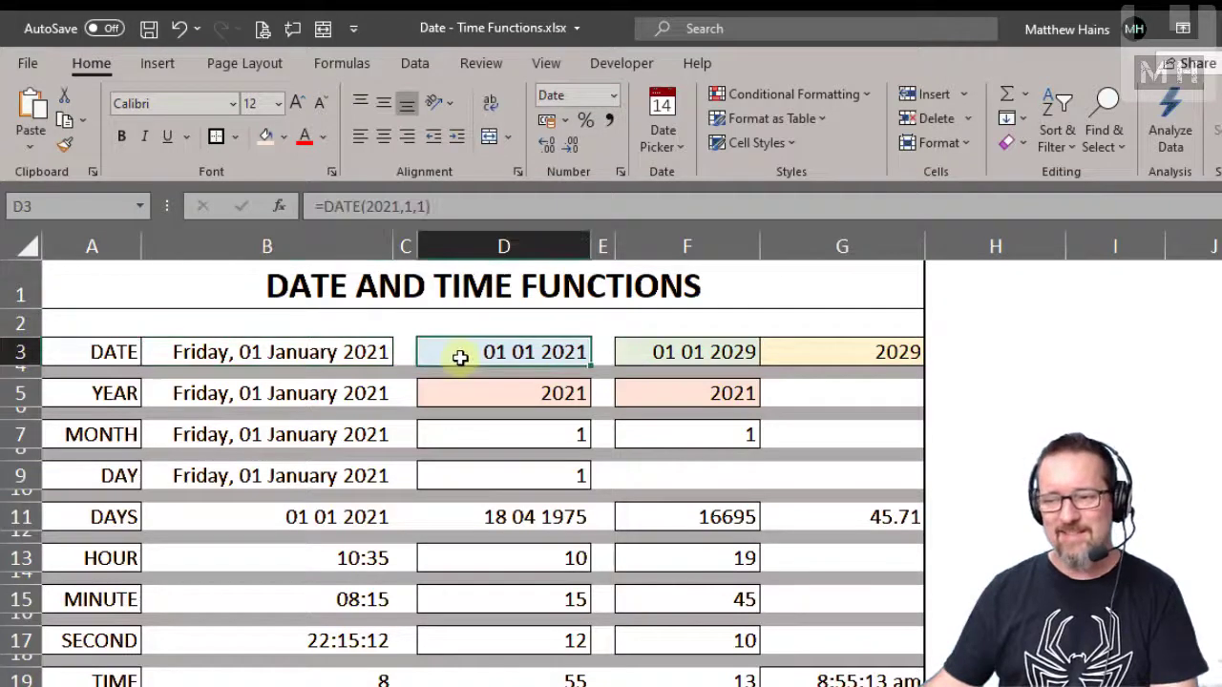
pyautogui.click(445, 202)
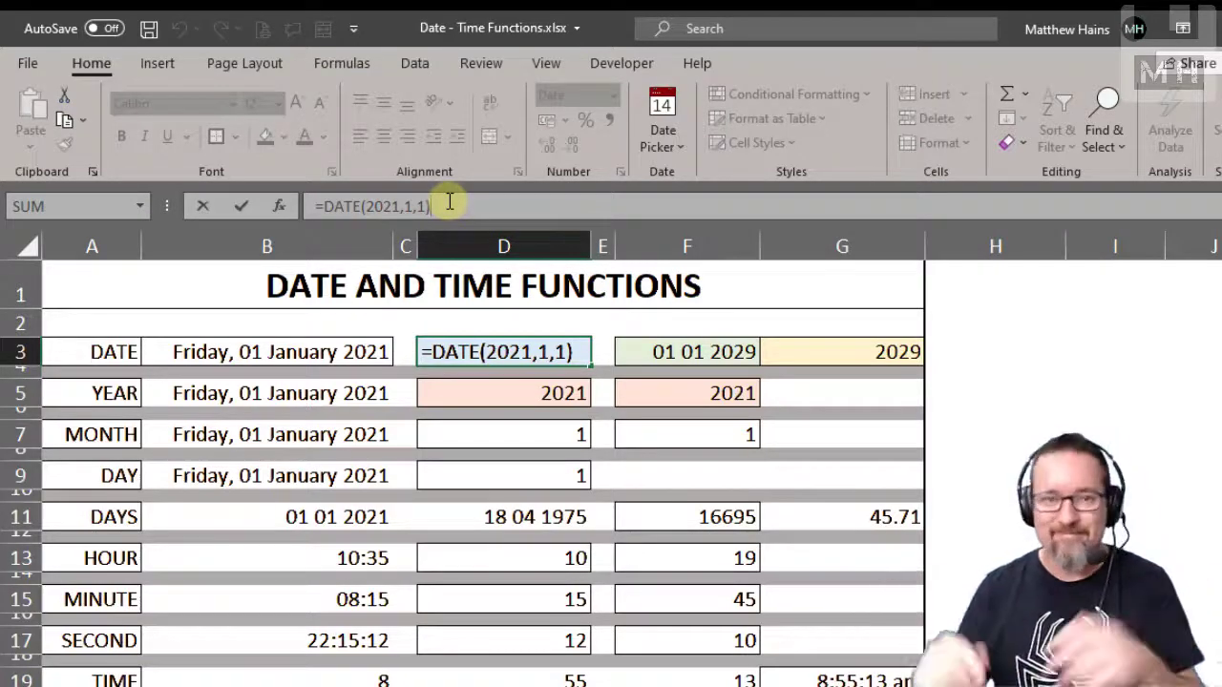
pyautogui.click(505, 353)
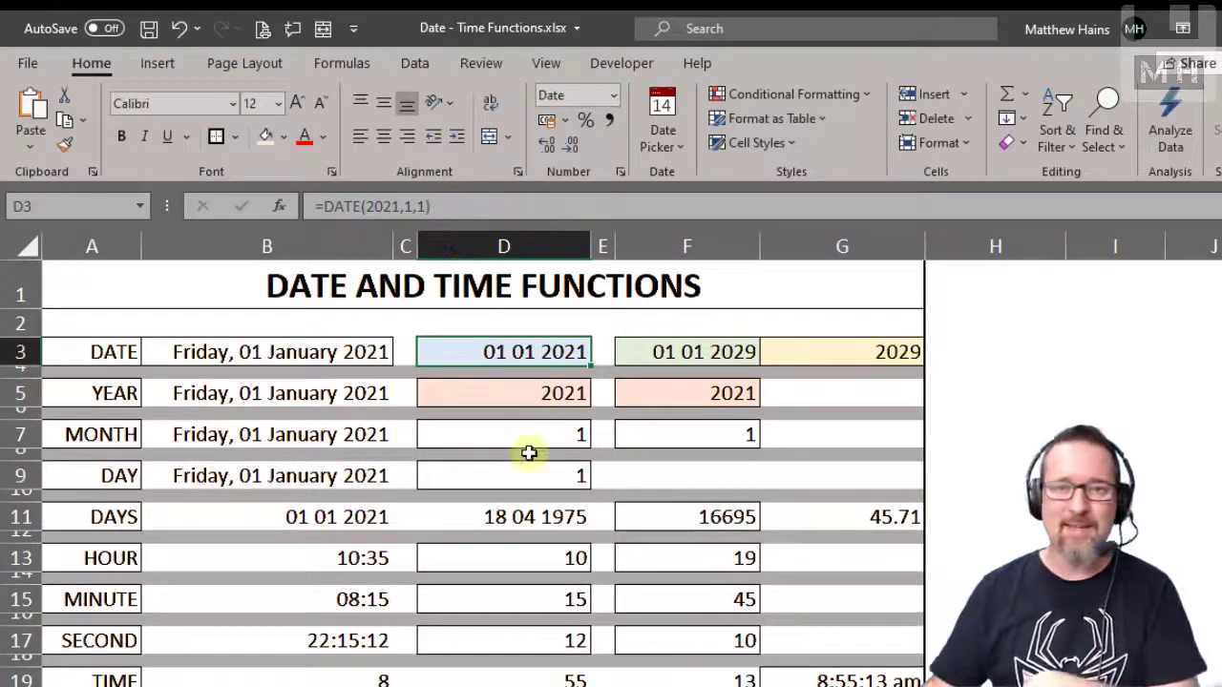
pyautogui.click(344, 392)
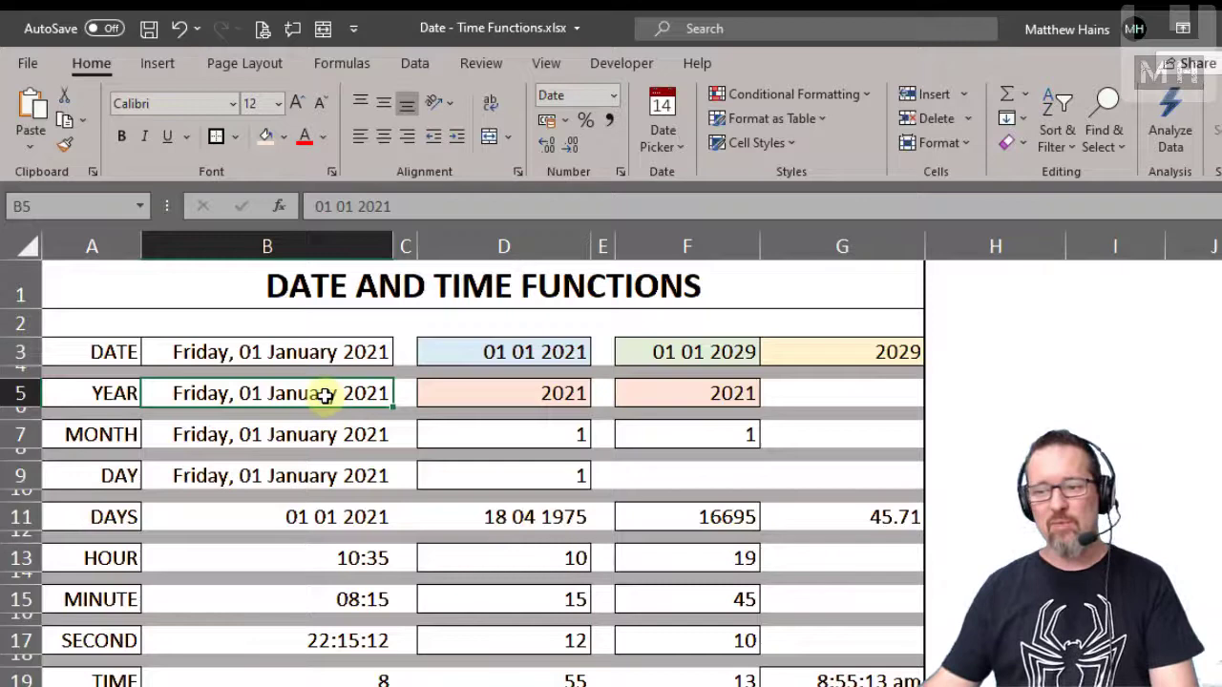
pyautogui.click(480, 394)
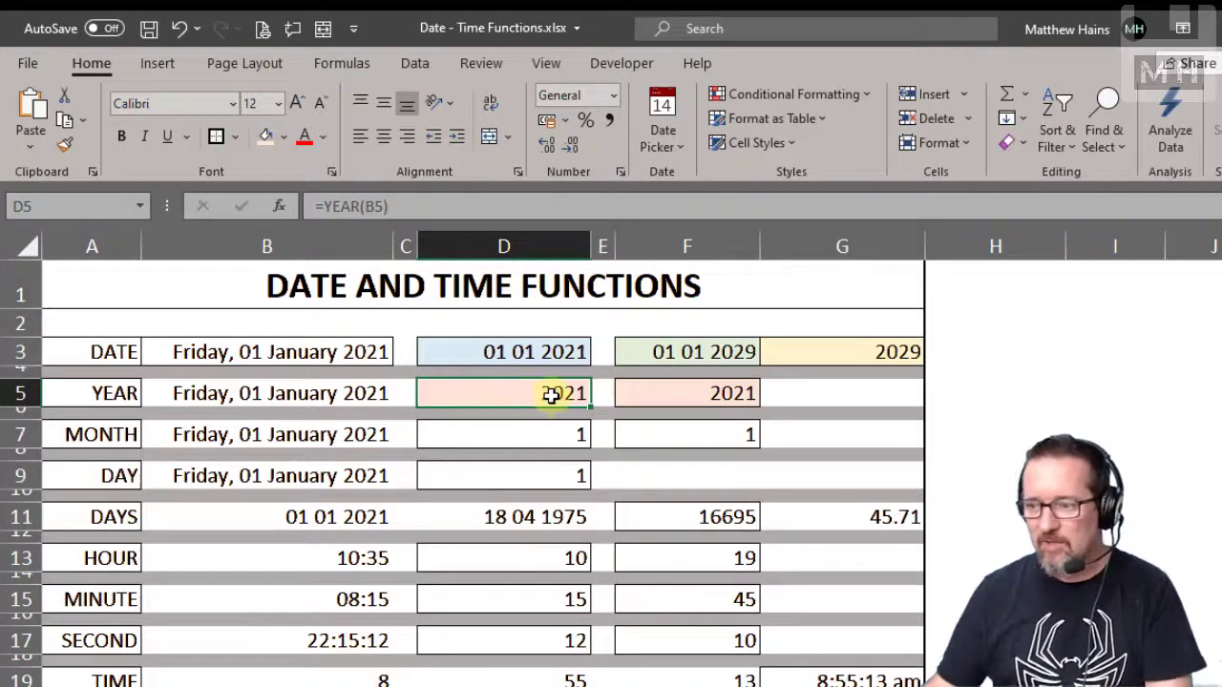
pyautogui.click(326, 212)
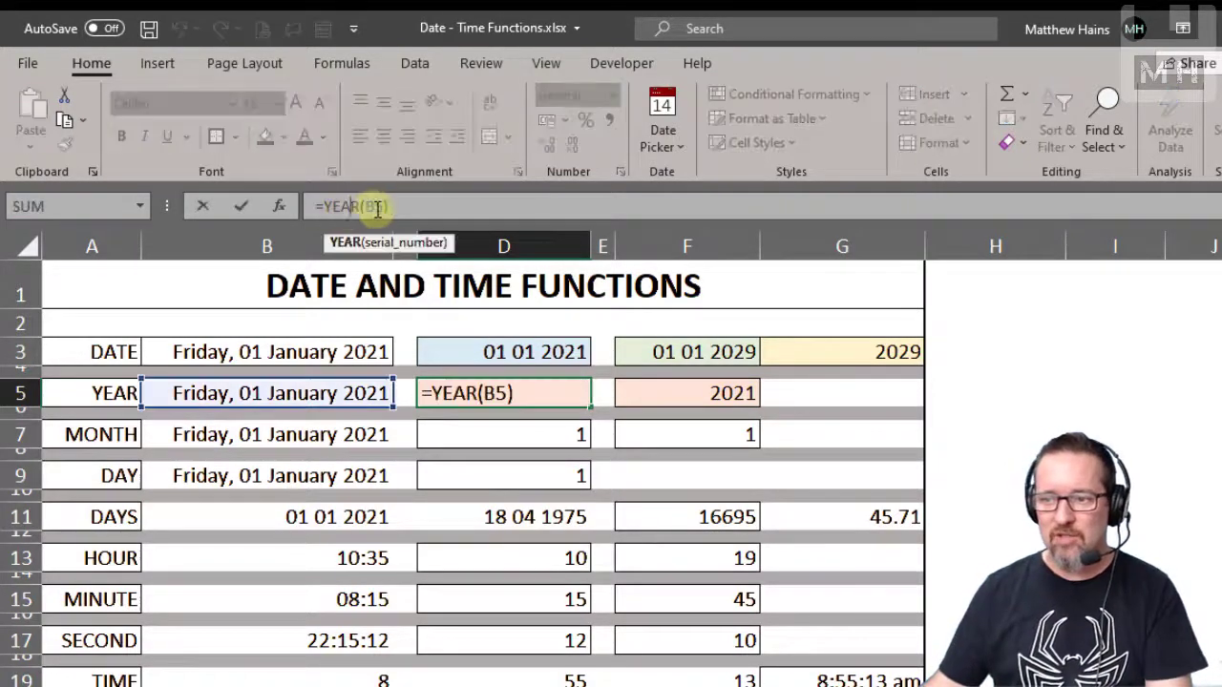
pyautogui.click(401, 244)
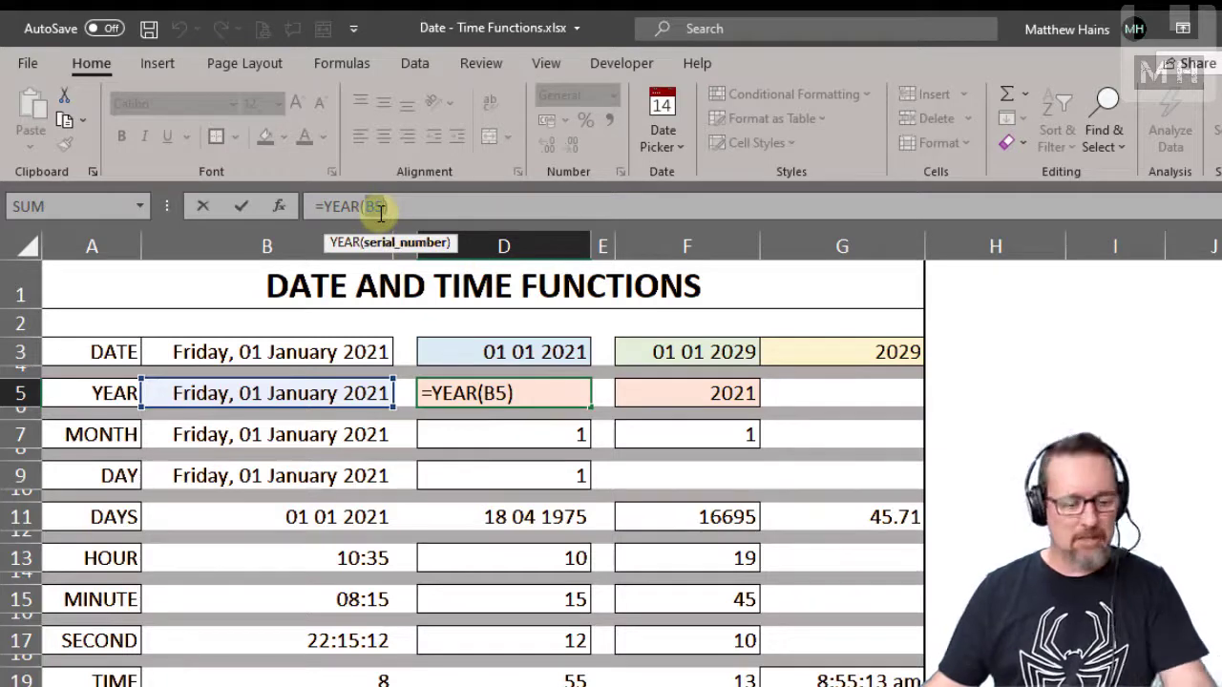
pyautogui.hotkey('ctrl', 'Return')
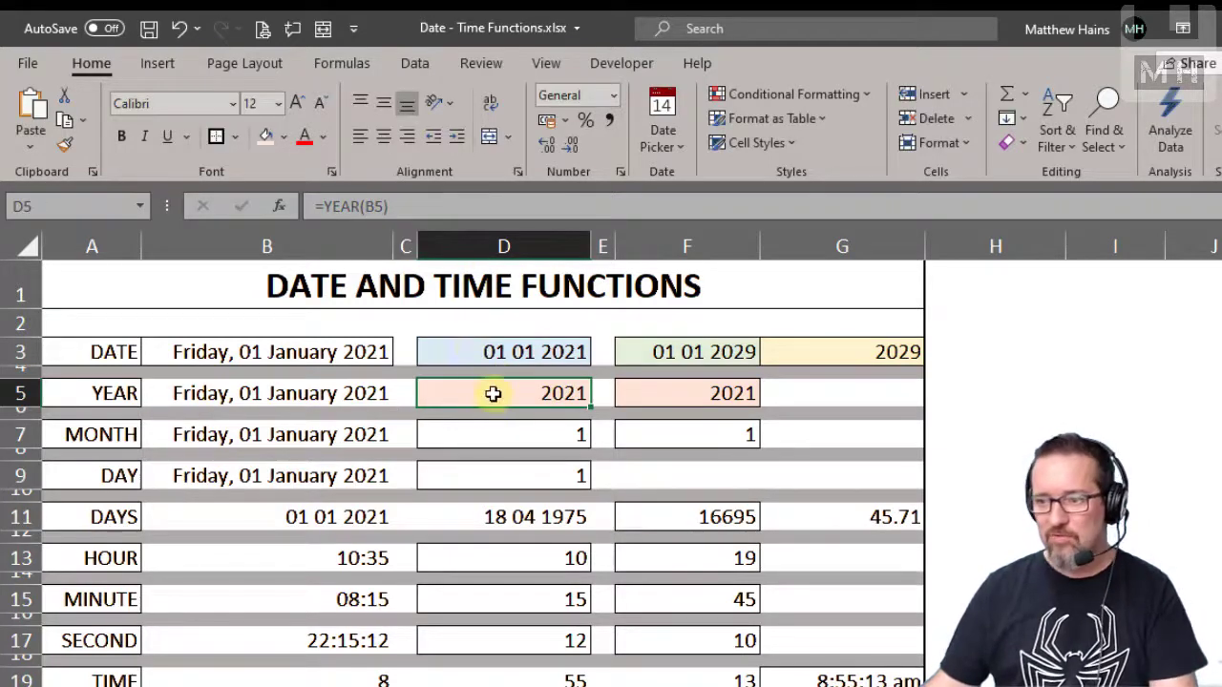
pyautogui.click(675, 393)
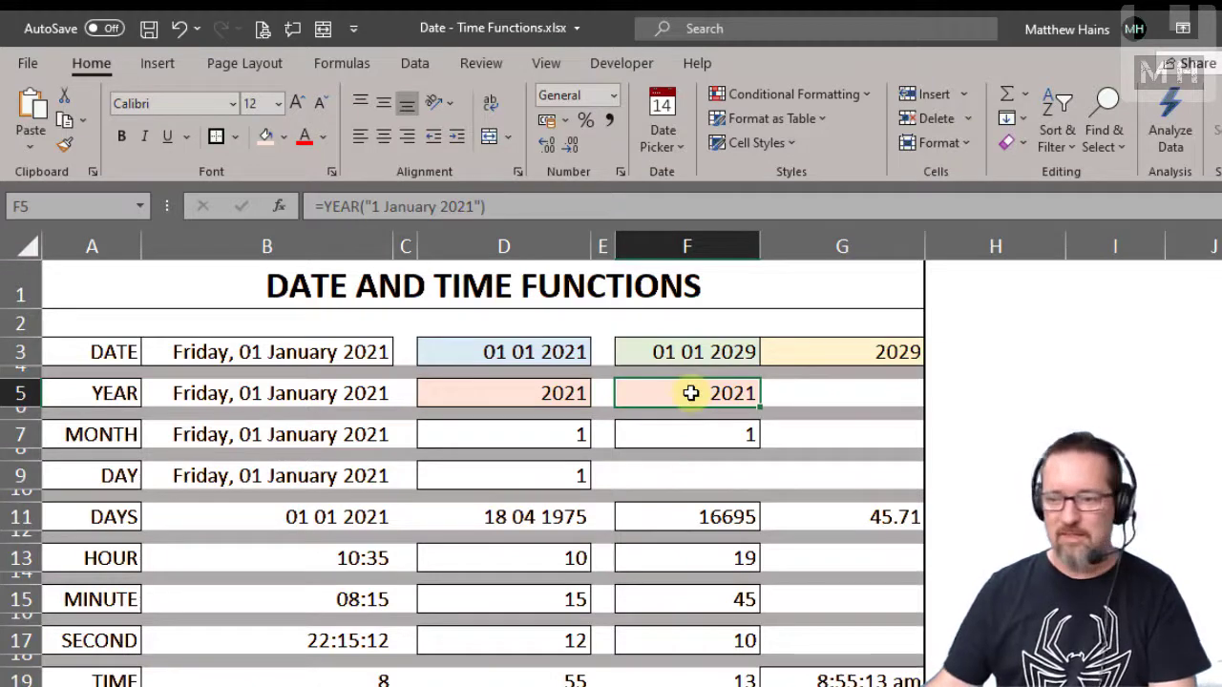
pyautogui.click(548, 434)
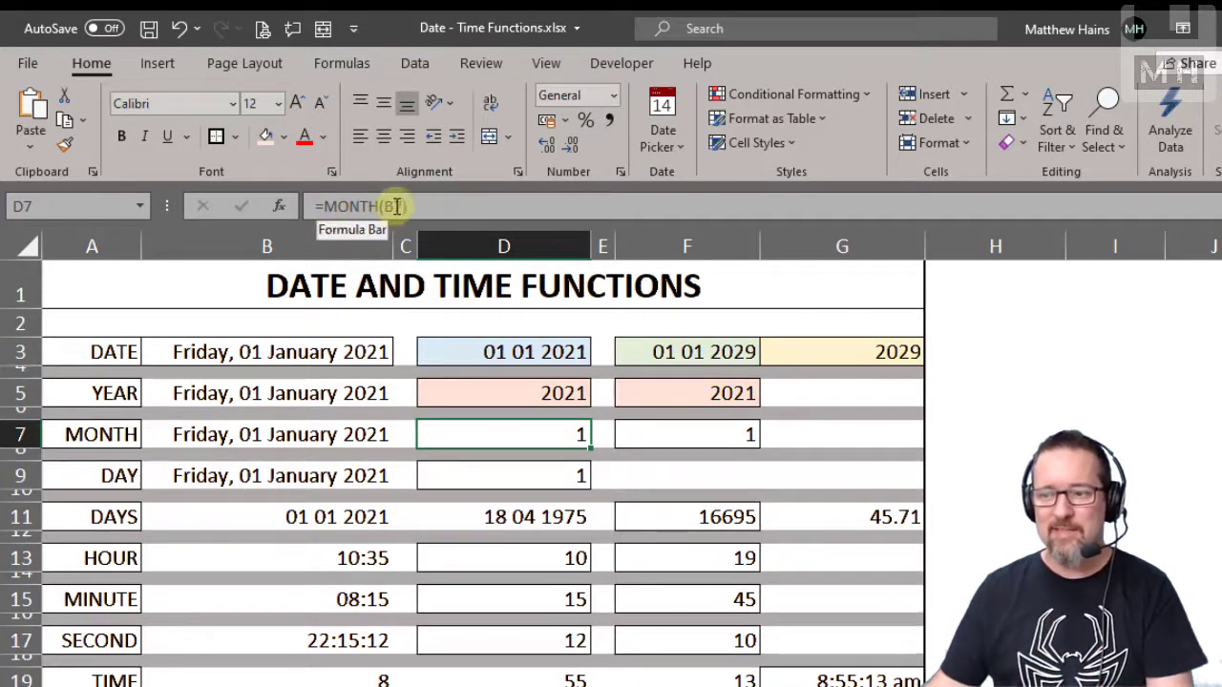
pyautogui.click(281, 429)
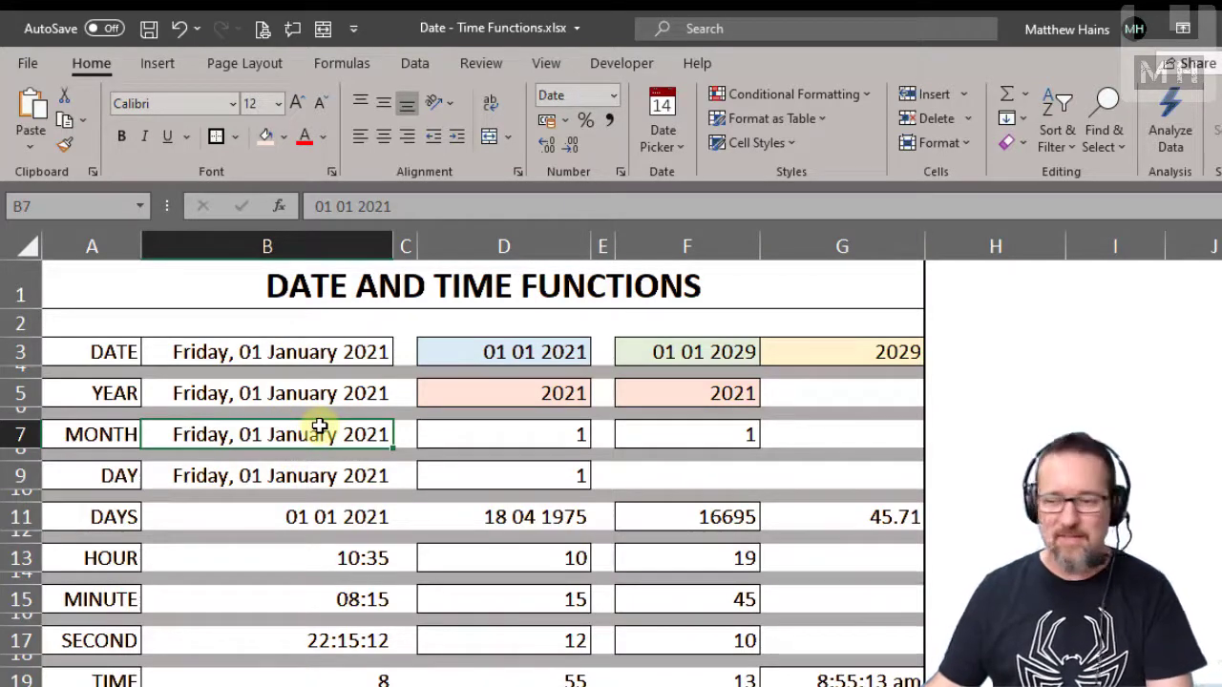
pyautogui.click(708, 437)
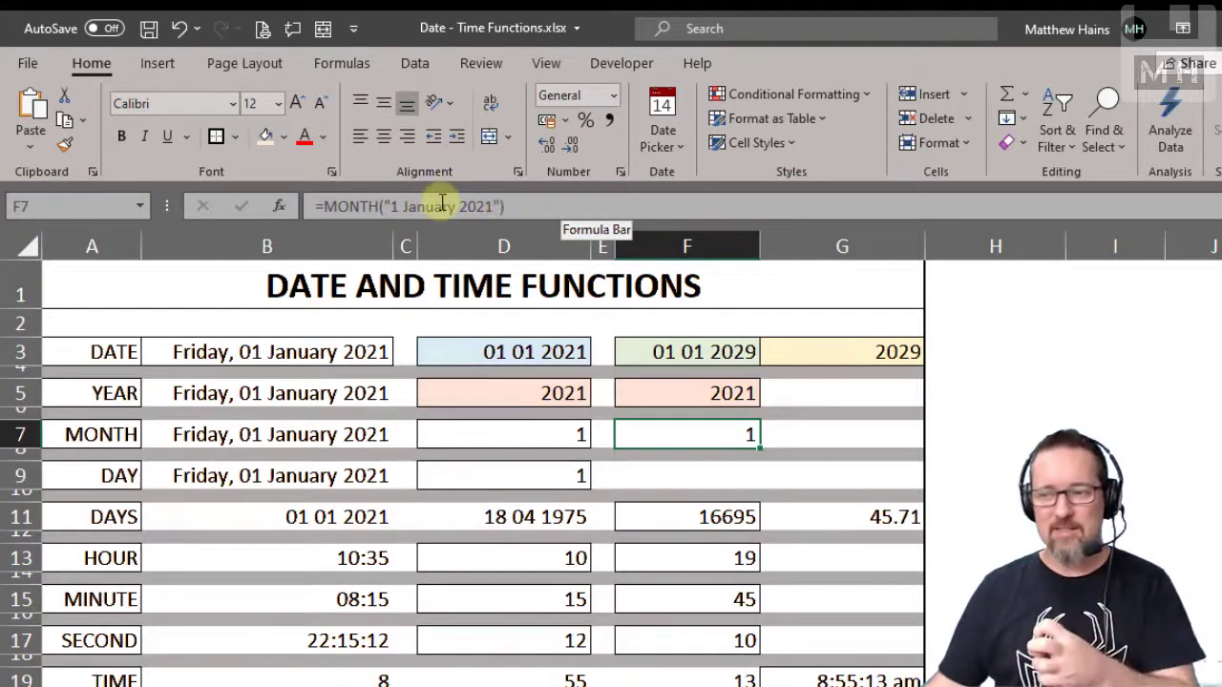
pyautogui.click(469, 476)
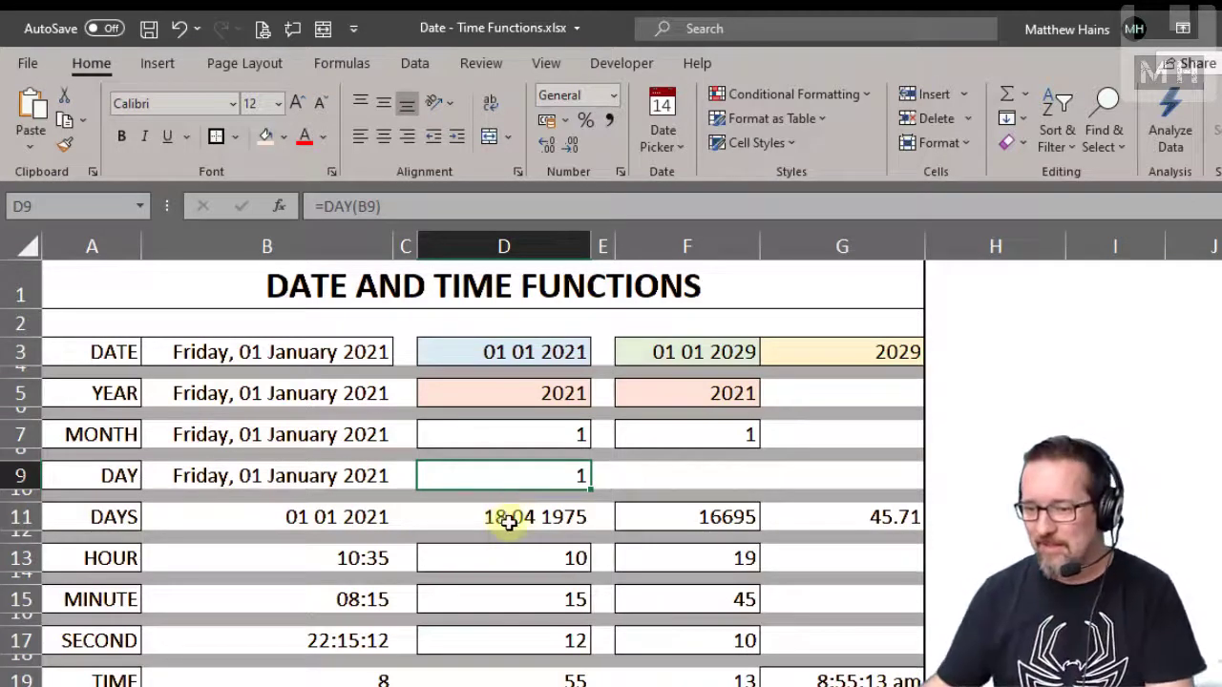
pyautogui.scroll(-2, 503, 518)
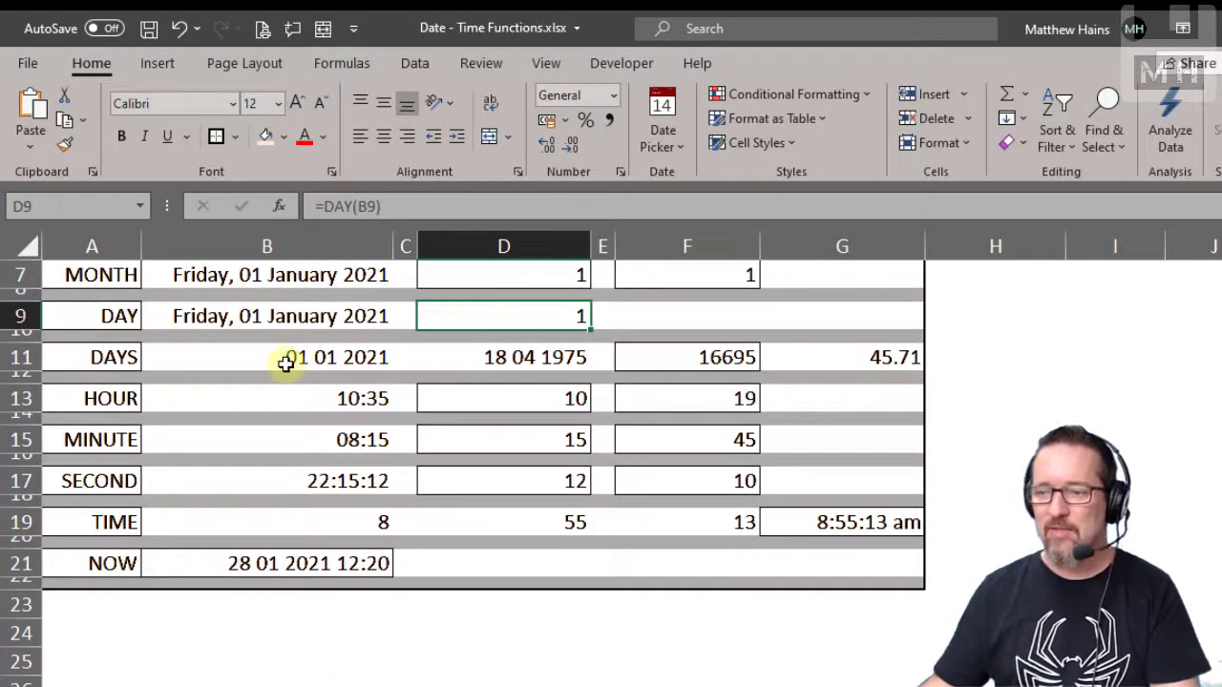
pyautogui.click(284, 357)
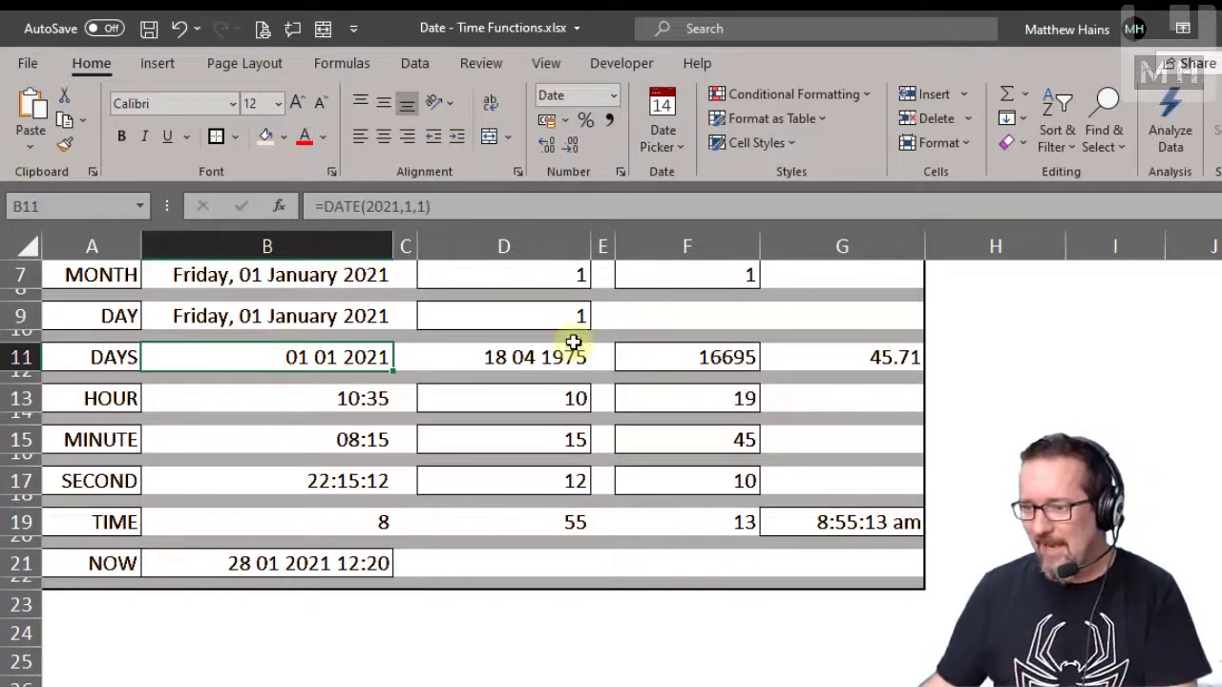
pyautogui.click(475, 356)
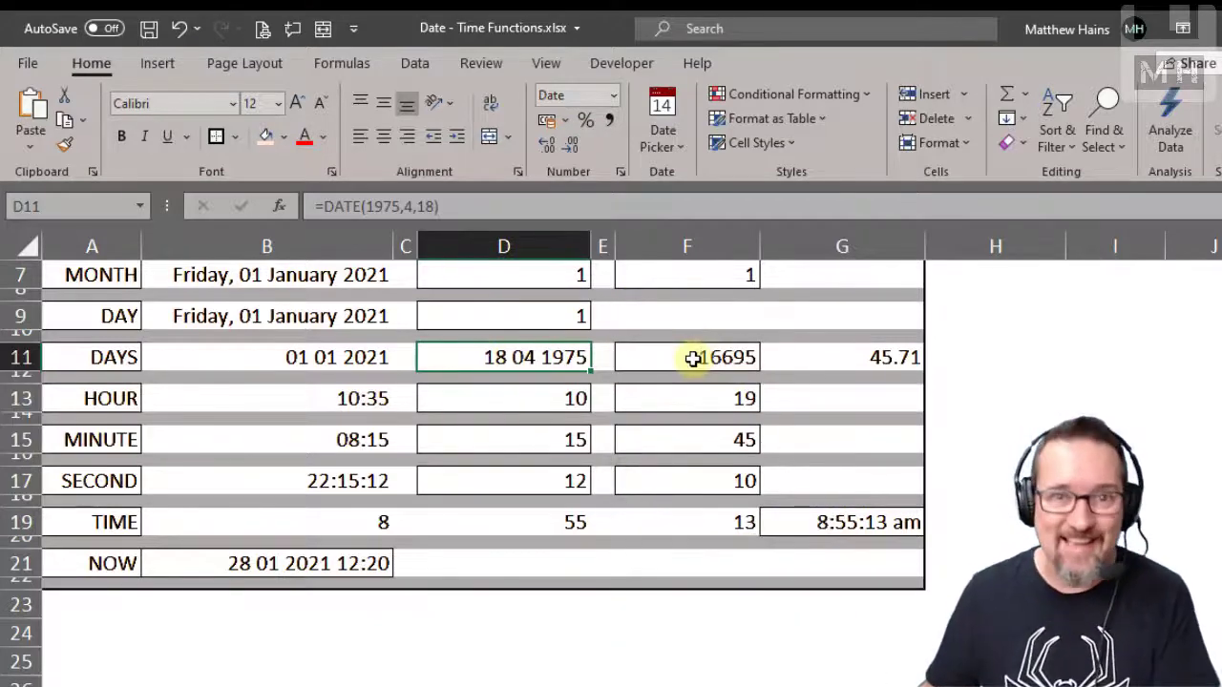
pyautogui.click(693, 358)
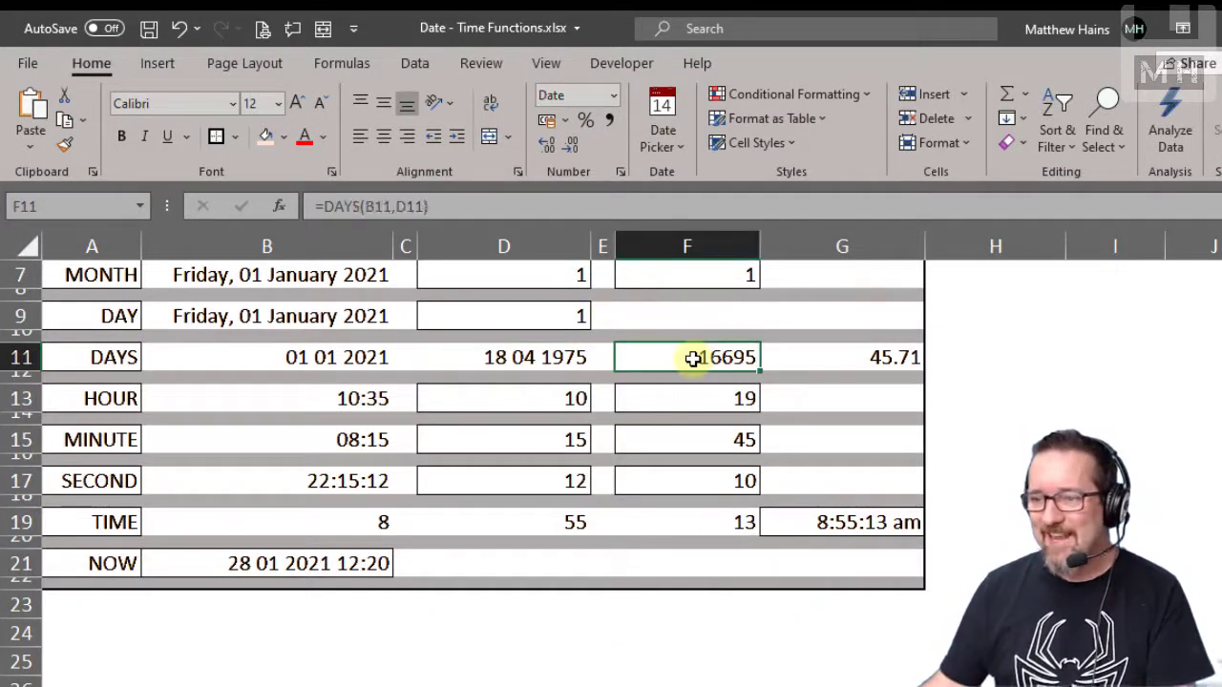
pyautogui.click(328, 206)
pyautogui.click(375, 206)
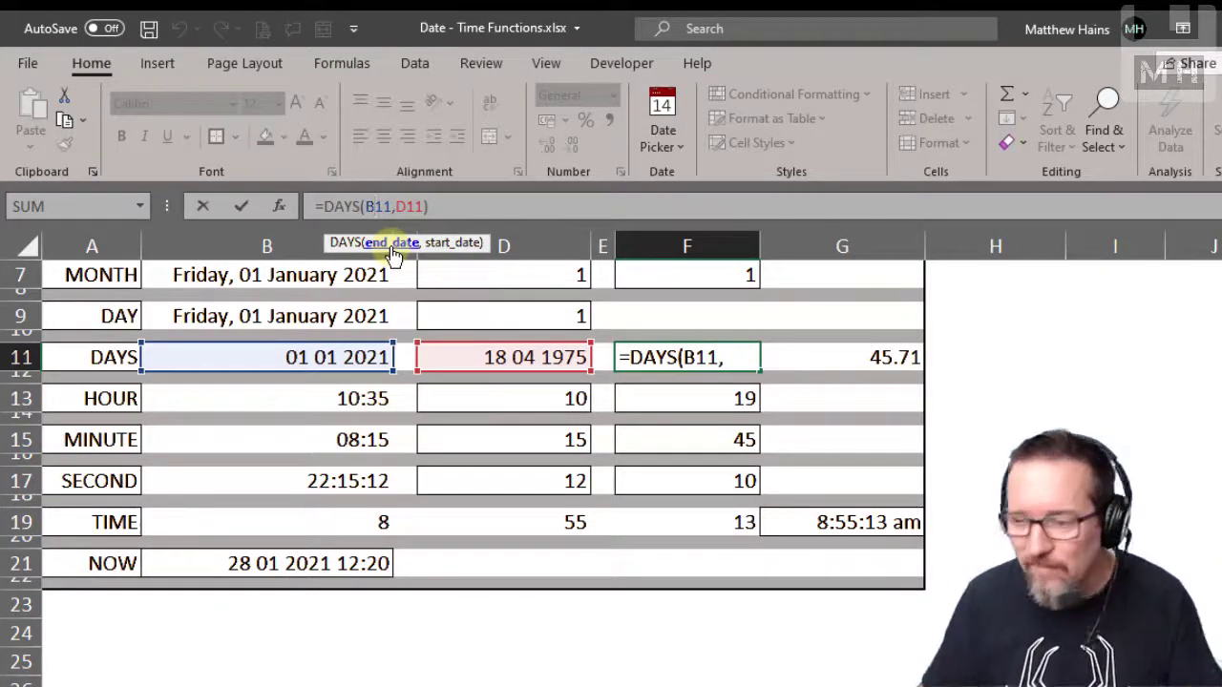
pyautogui.click(393, 244)
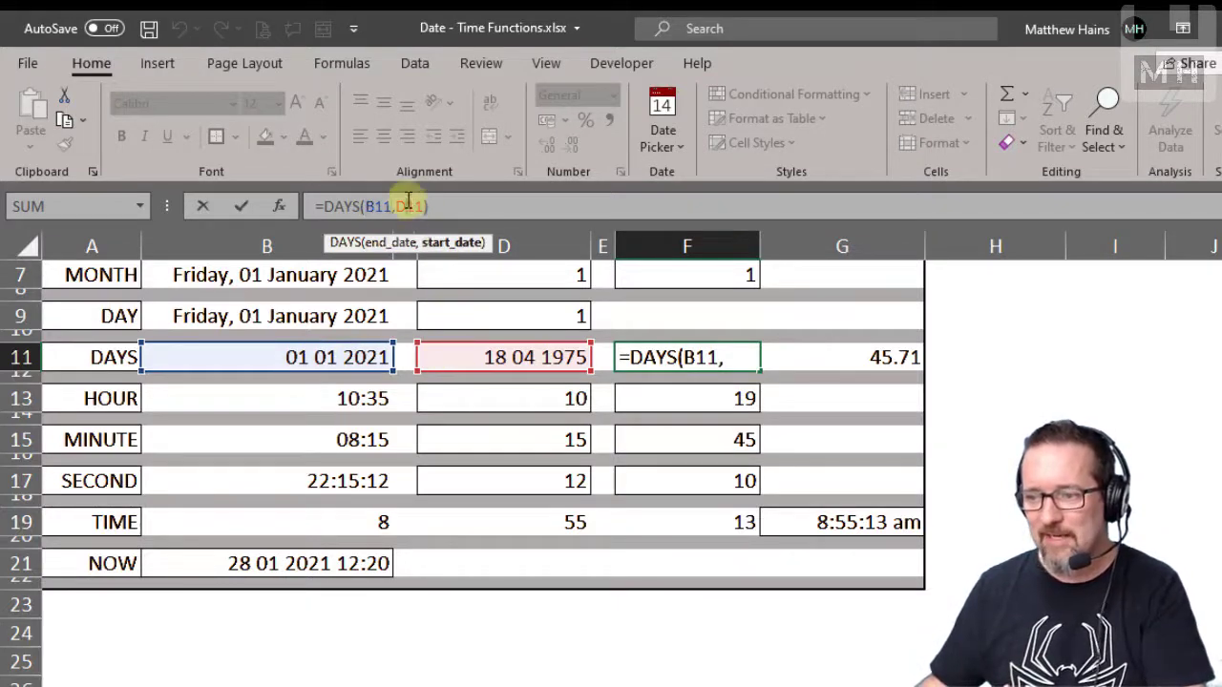
pyautogui.click(451, 244)
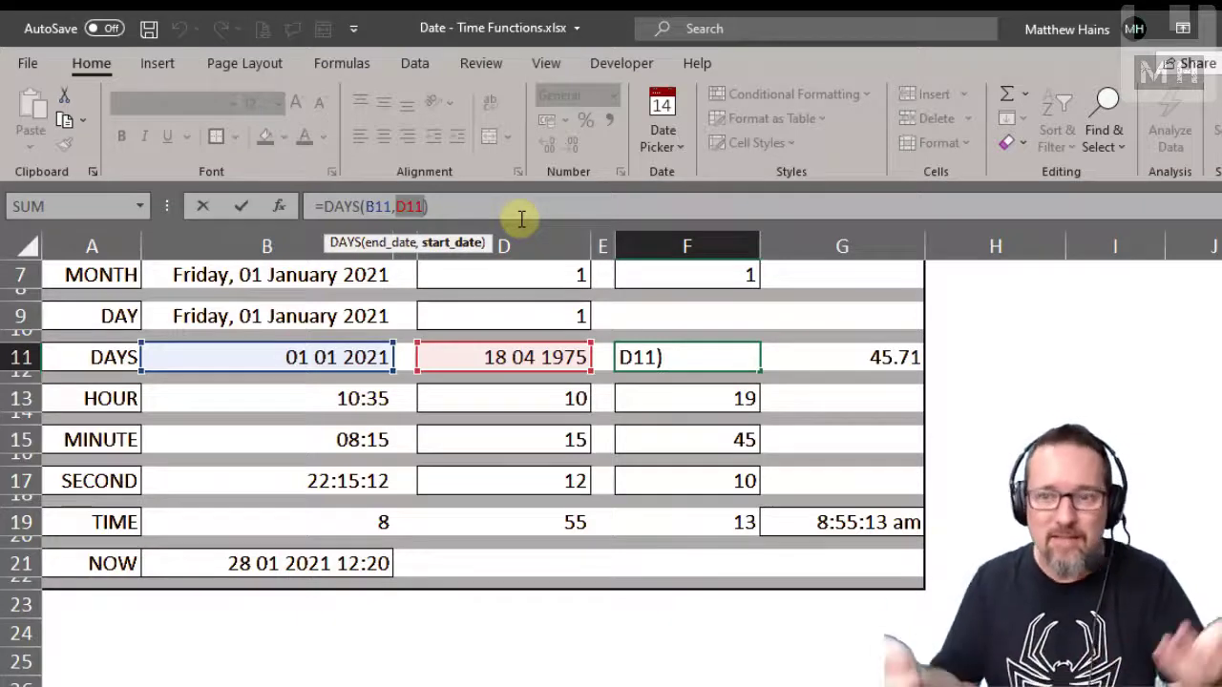
pyautogui.hotkey('ctrl', 'Return')
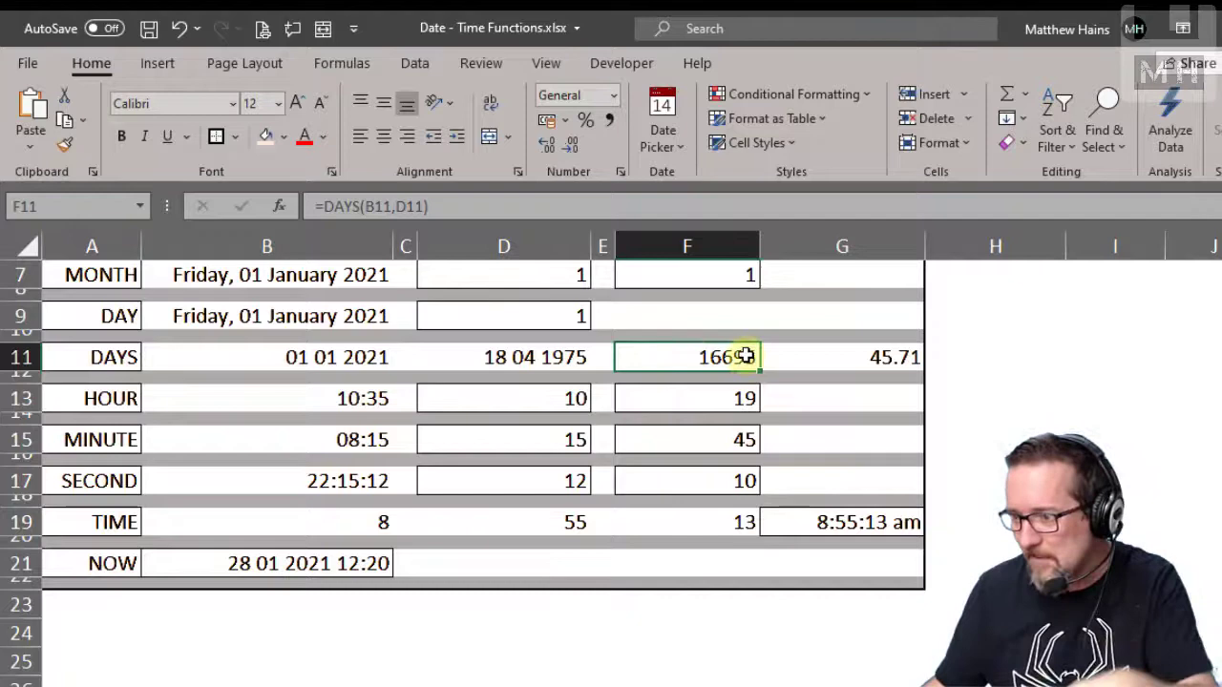
pyautogui.click(333, 359)
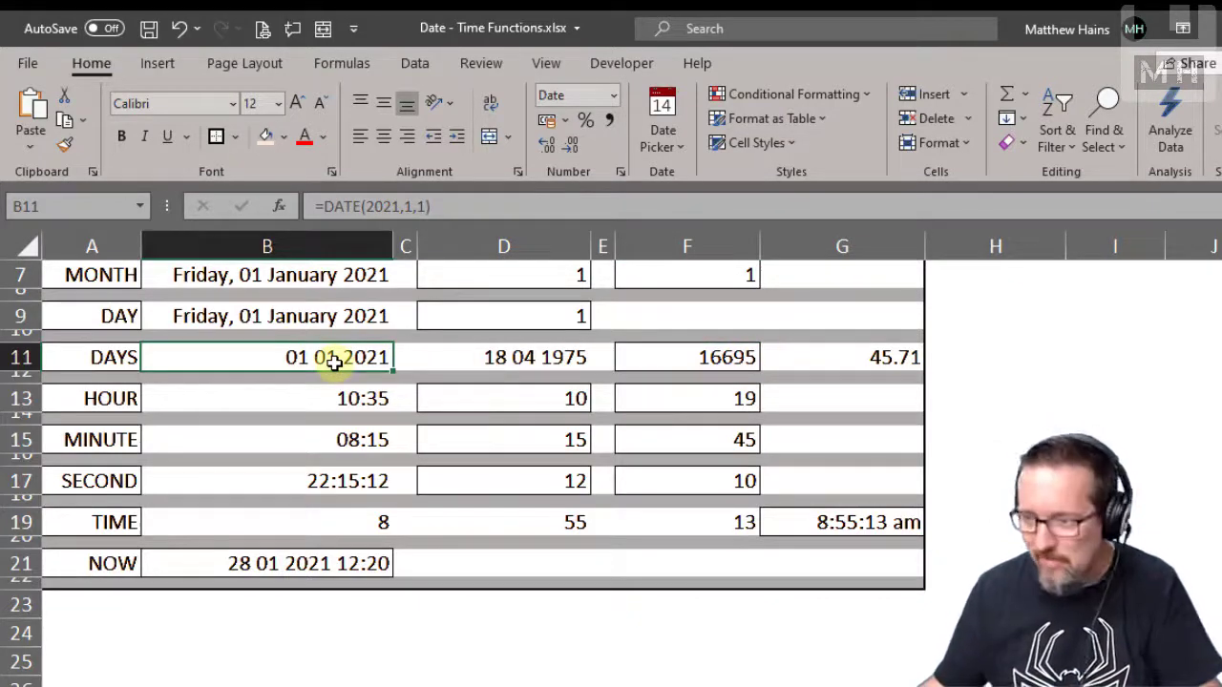
# - Enter =NOW() in B11 so the DAYS end date becomes today's date, 28 01 2021
pyautogui.write('=')
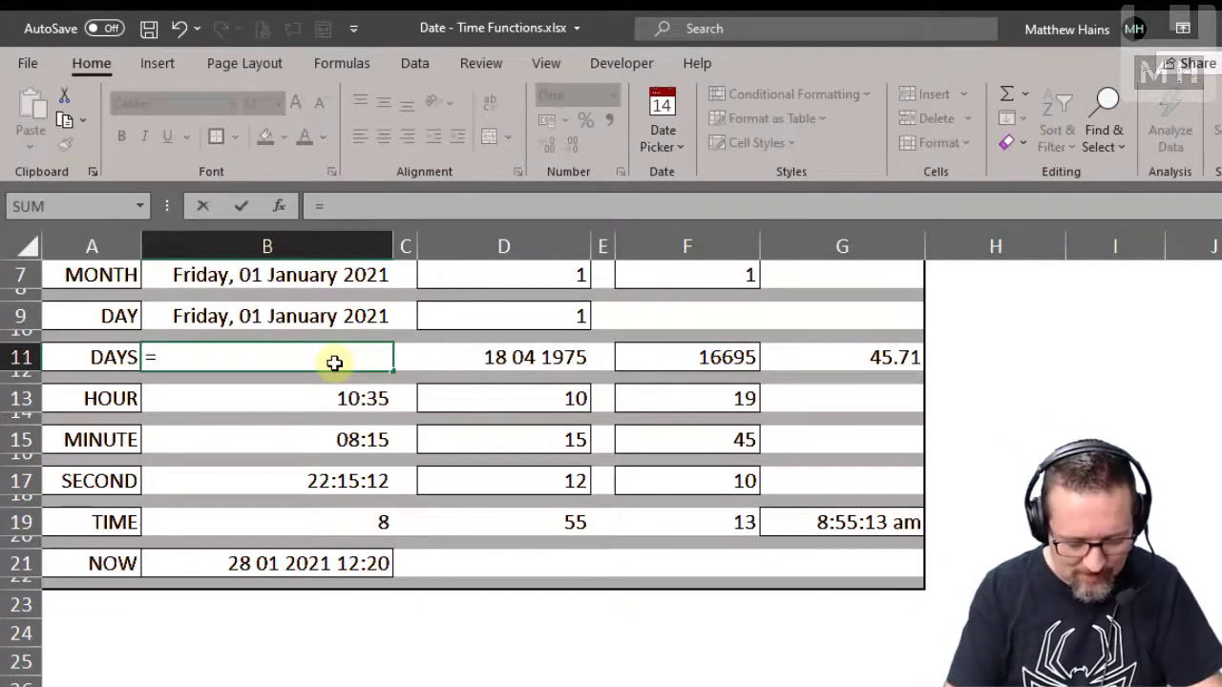
pyautogui.write('NOW()')
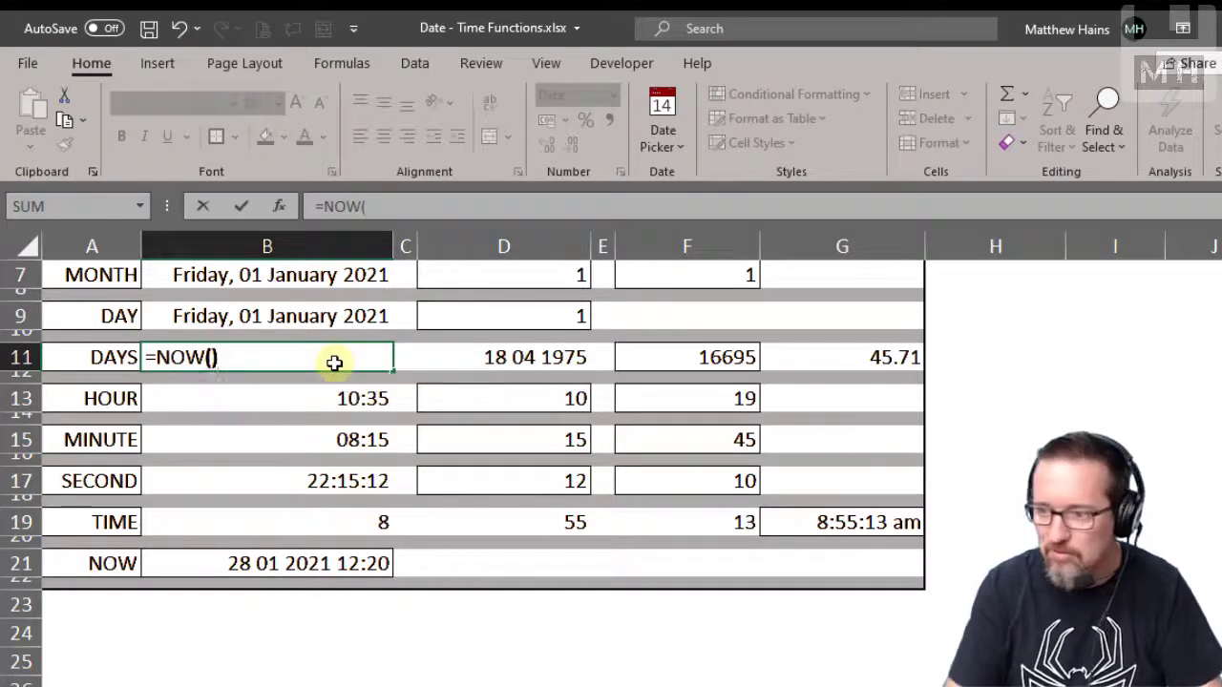
pyautogui.press('Return')
pyautogui.press('Up')
# - Format F11's day count 16 722 with Comma Style and no decimal places
pyautogui.press('Right')
pyautogui.press('Right')
pyautogui.press('Right')
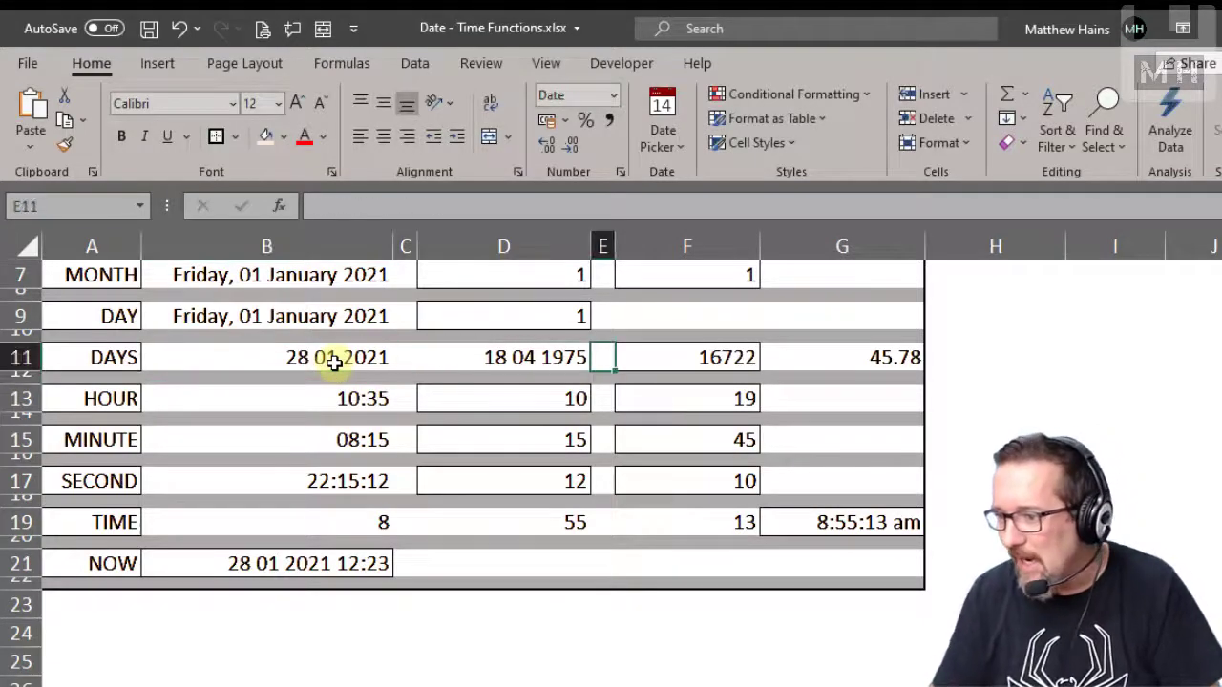
pyautogui.press('Right')
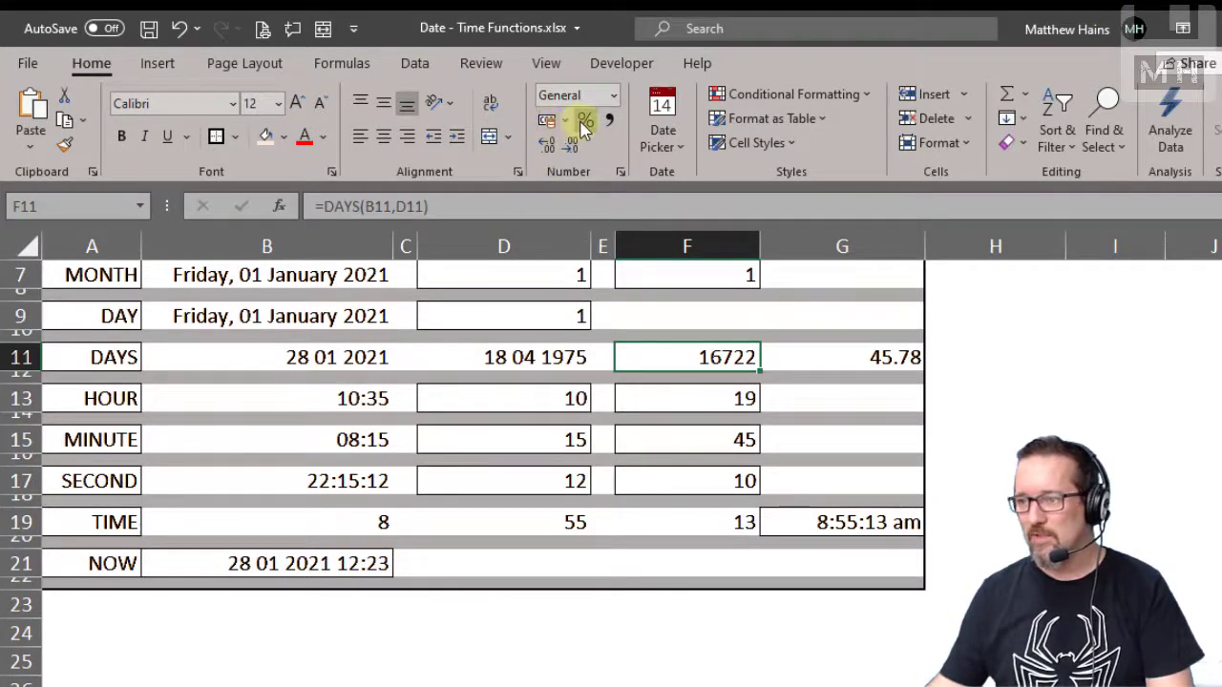
pyautogui.click(610, 121)
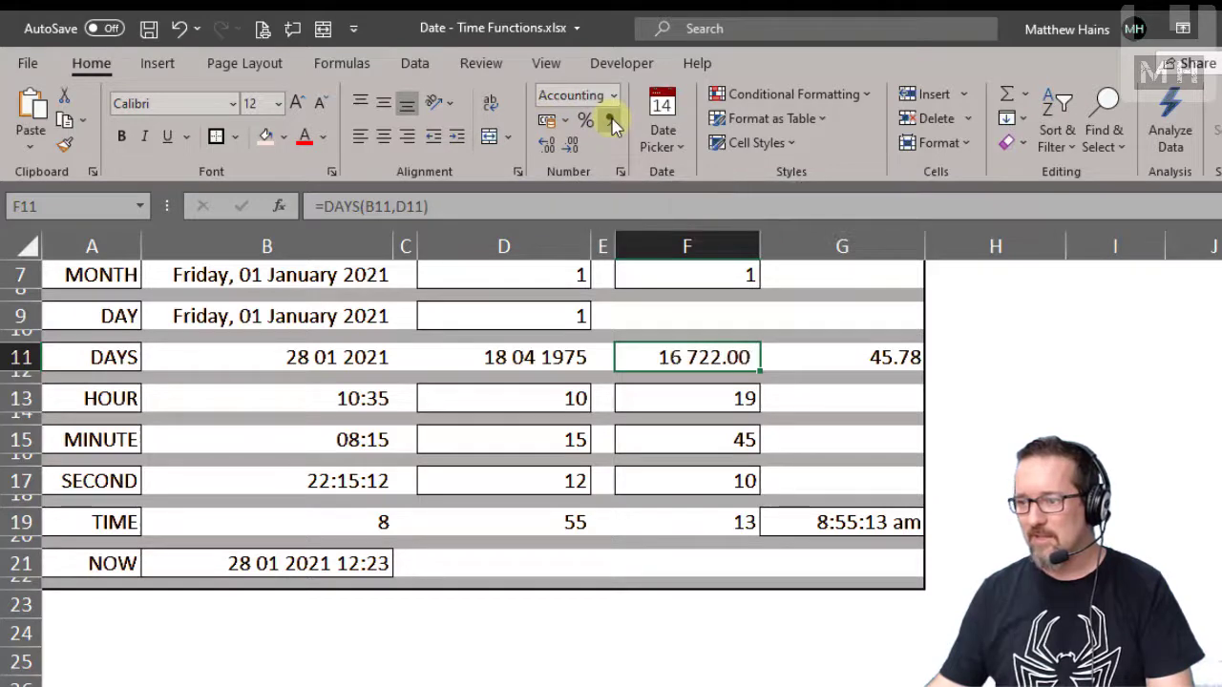
pyautogui.click(570, 147)
pyautogui.click(570, 146)
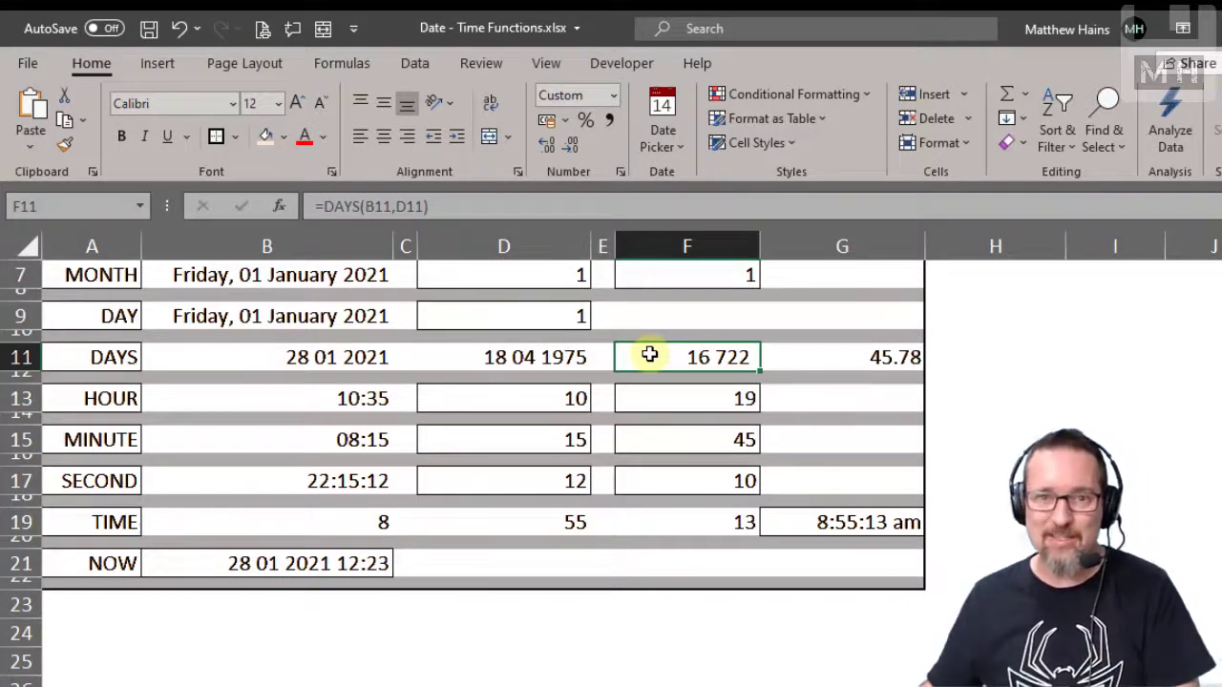
pyautogui.click(833, 359)
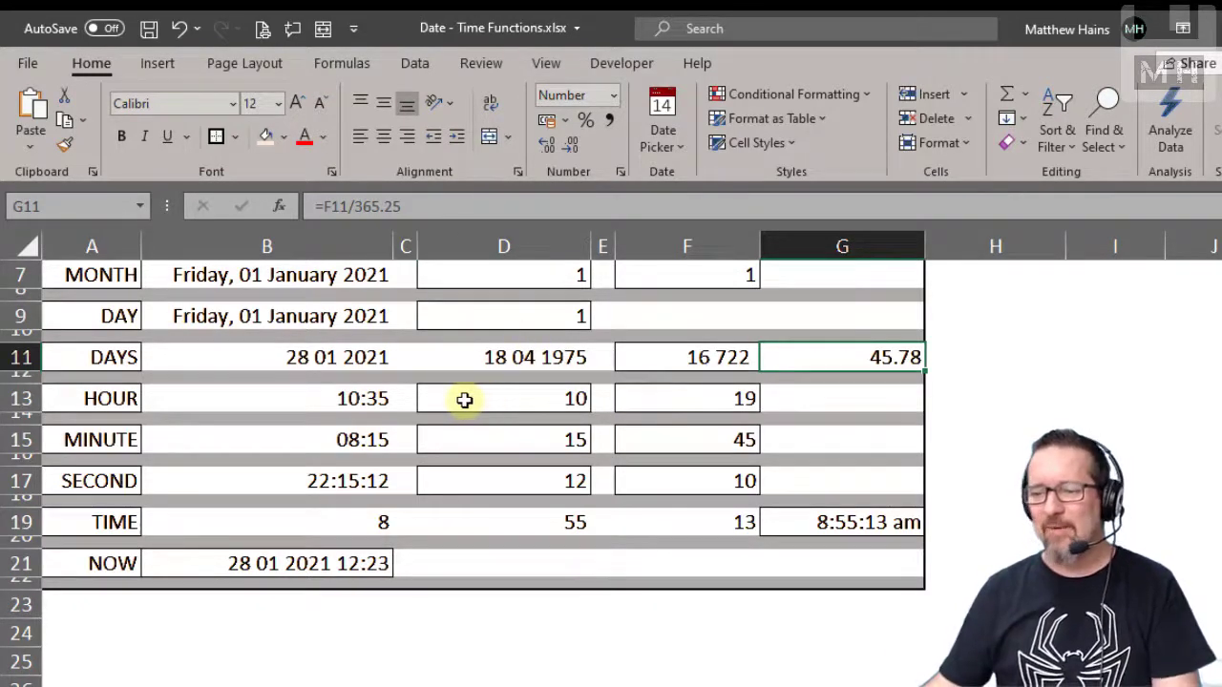
pyautogui.click(357, 400)
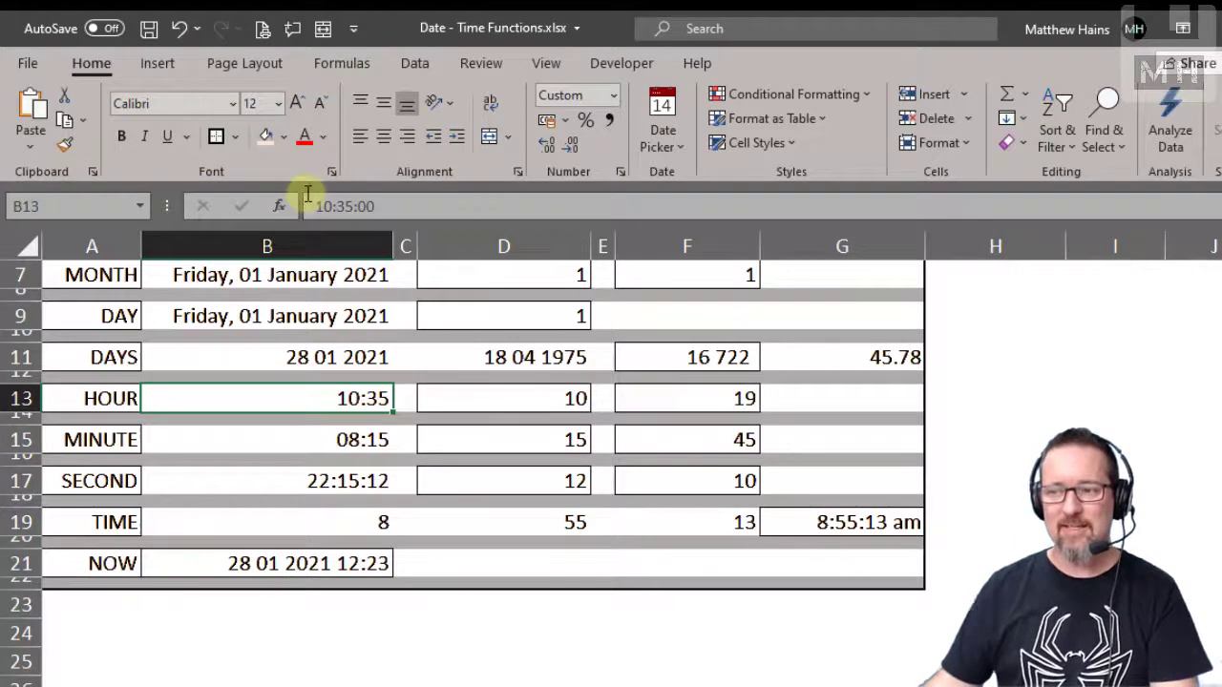
pyautogui.click(536, 397)
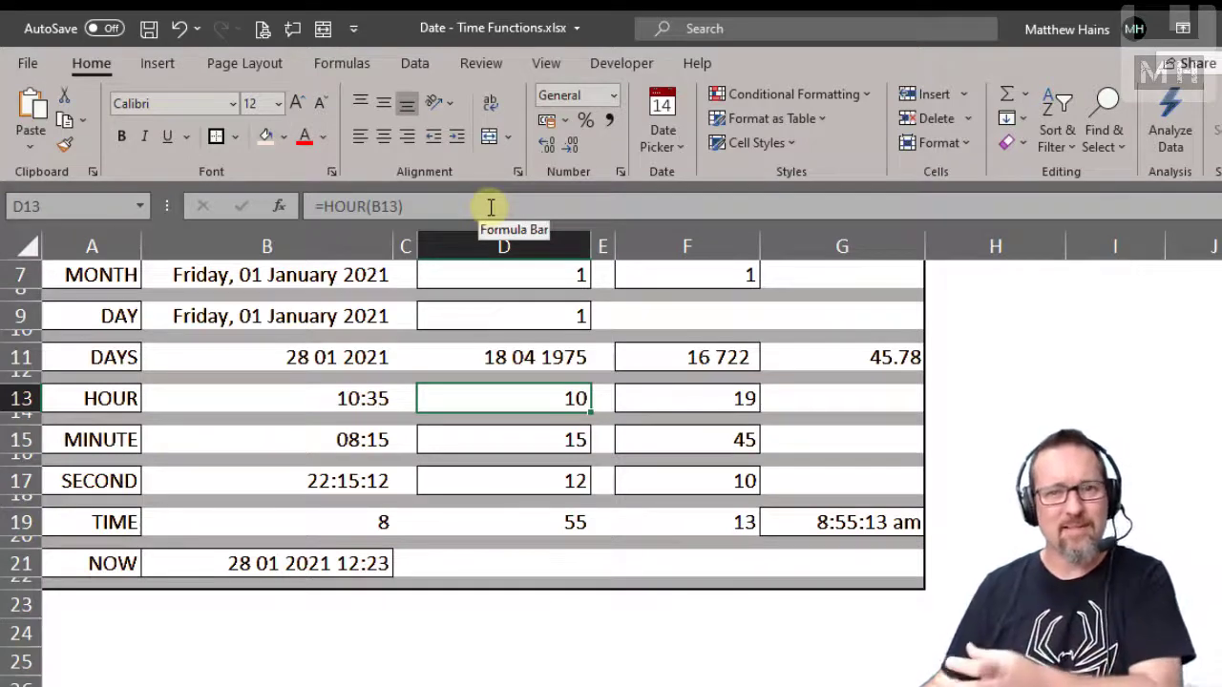
pyautogui.click(336, 405)
pyautogui.click(470, 399)
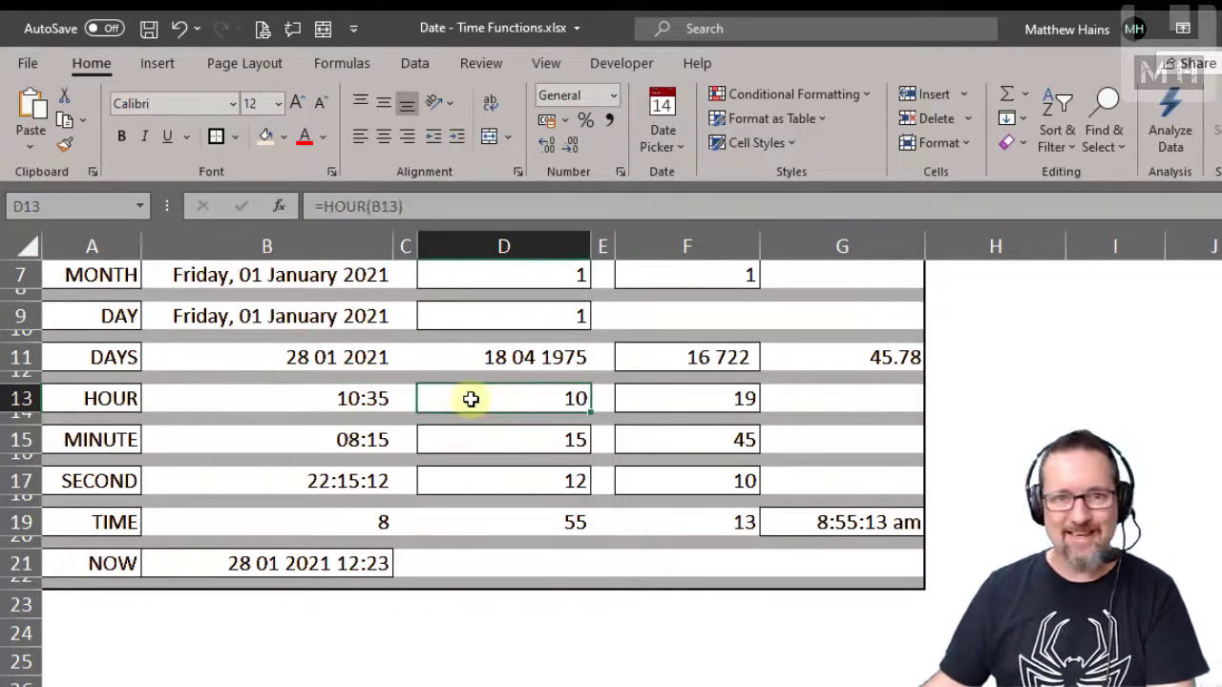
pyautogui.click(661, 397)
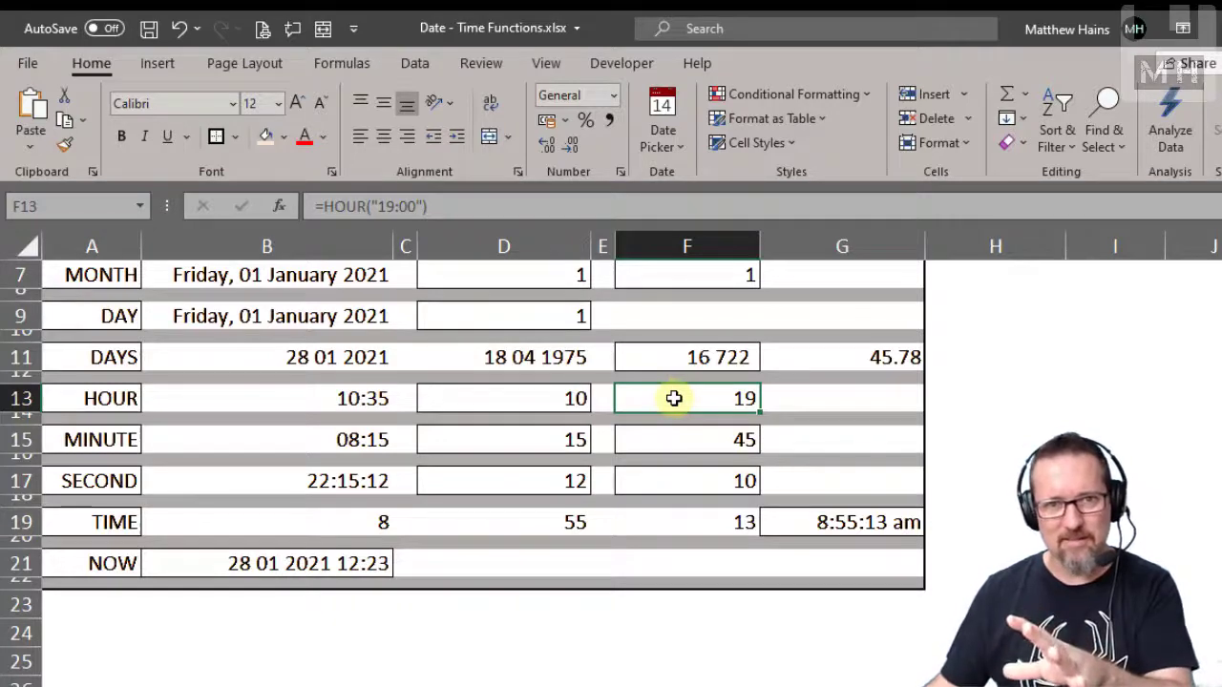
pyautogui.click(501, 447)
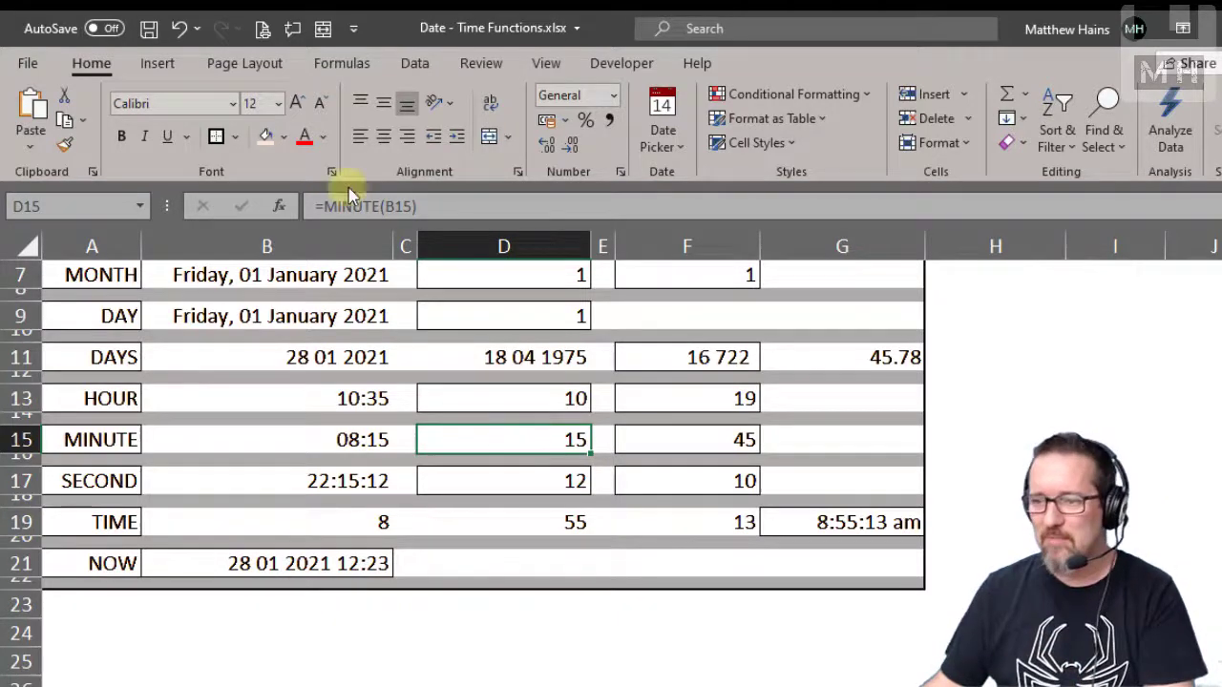
pyautogui.click(406, 208)
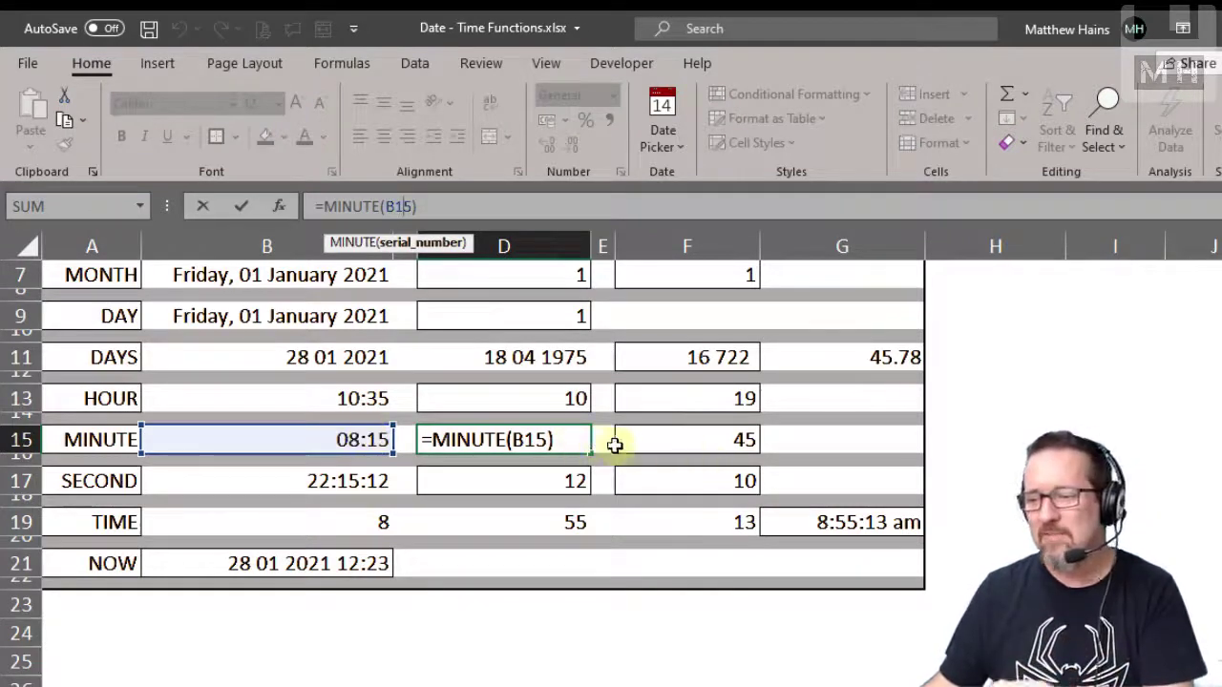
pyautogui.hotkey('ctrl', 'Return')
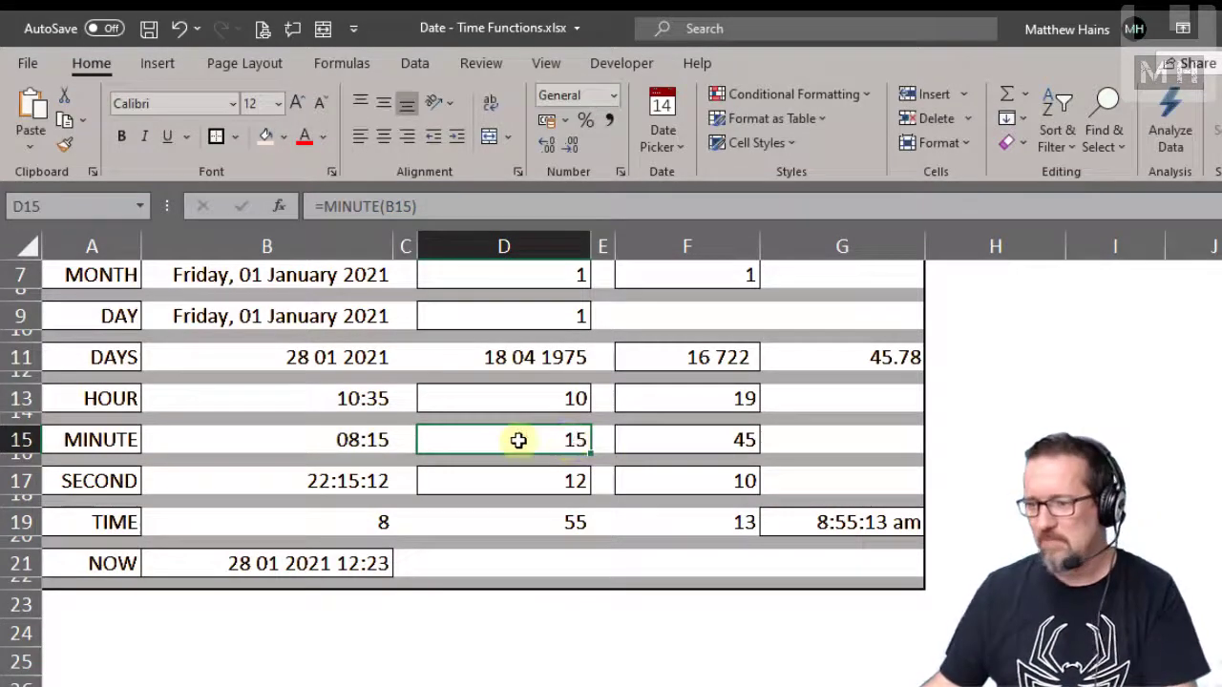
pyautogui.click(712, 440)
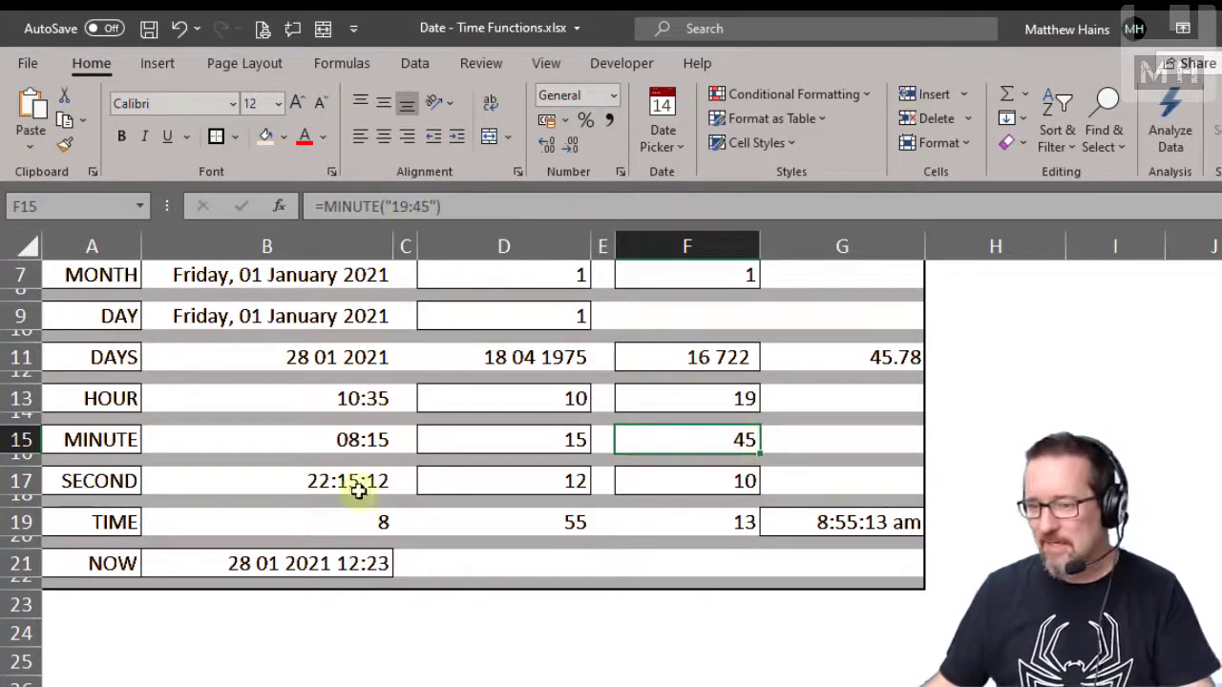
pyautogui.click(498, 481)
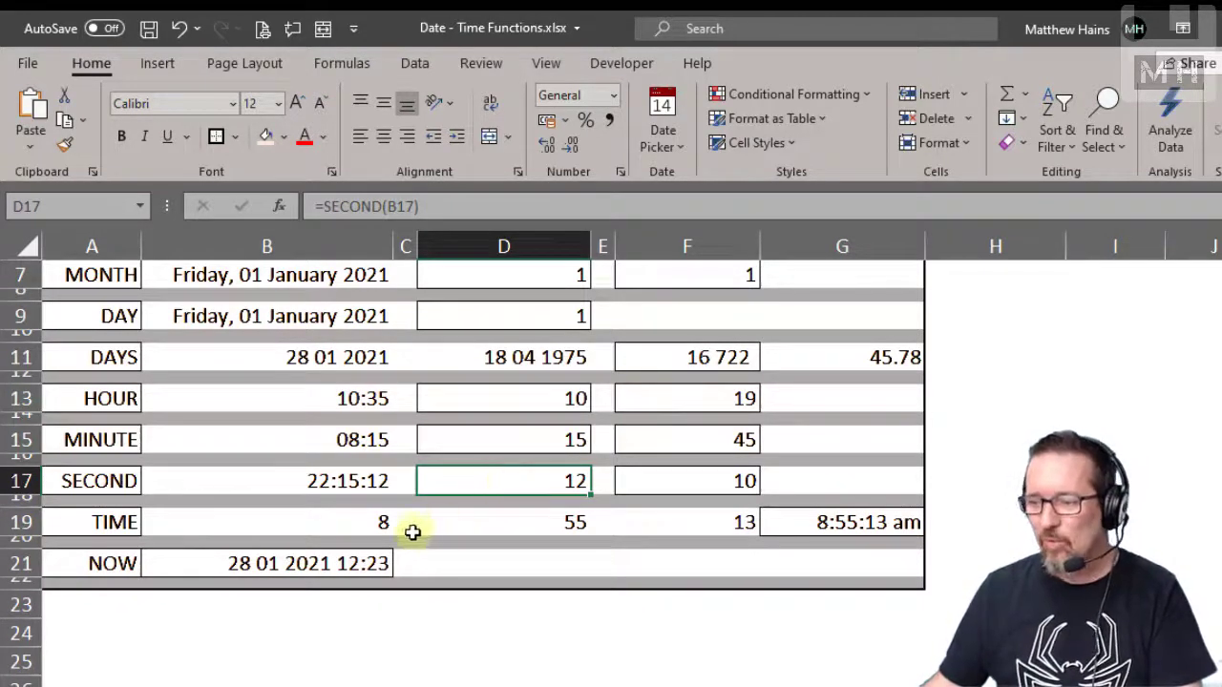
pyautogui.click(105, 523)
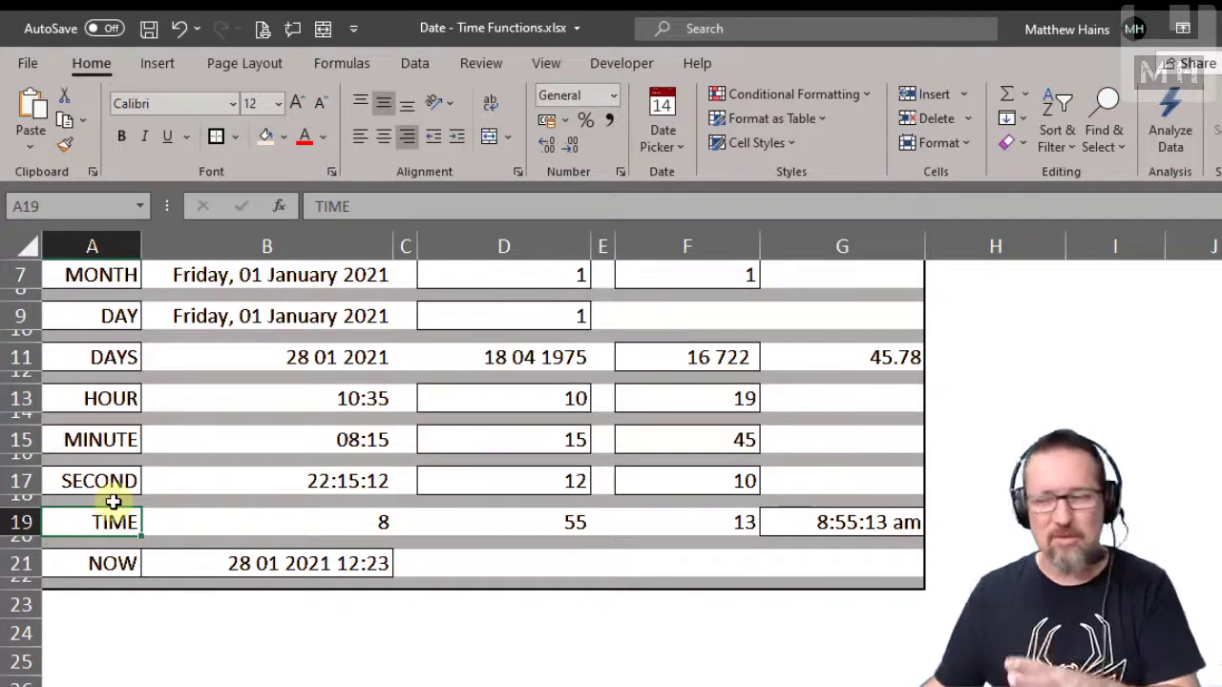
pyautogui.click(341, 524)
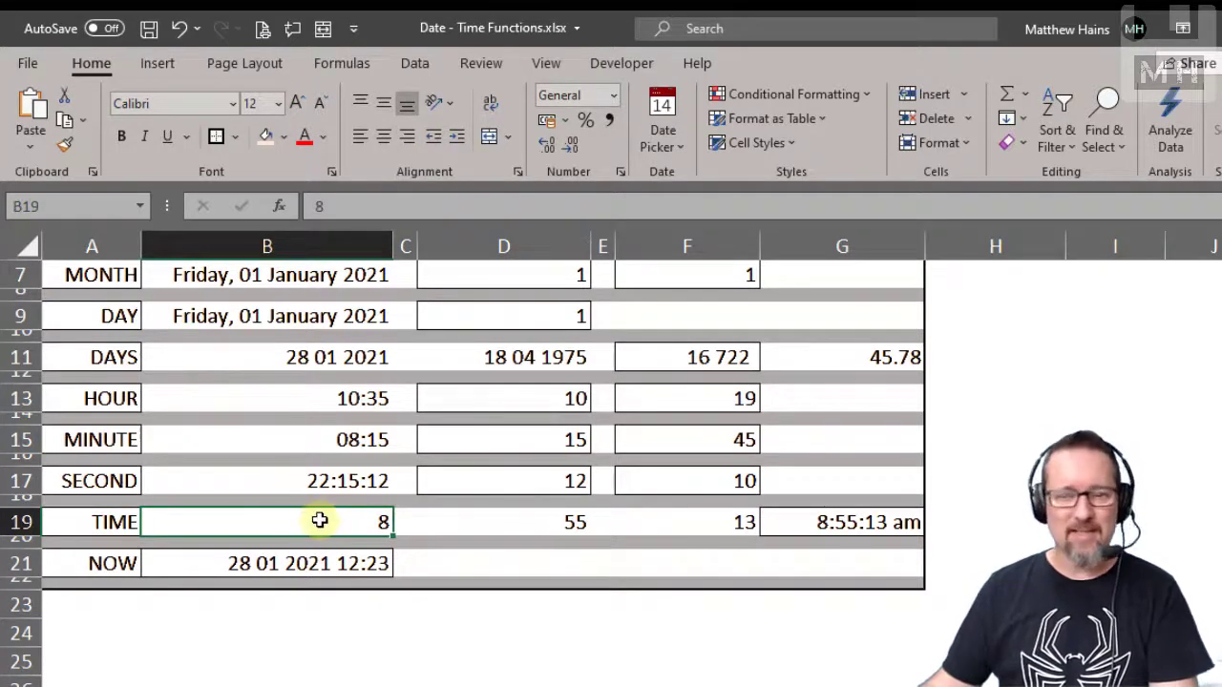
pyautogui.click(471, 519)
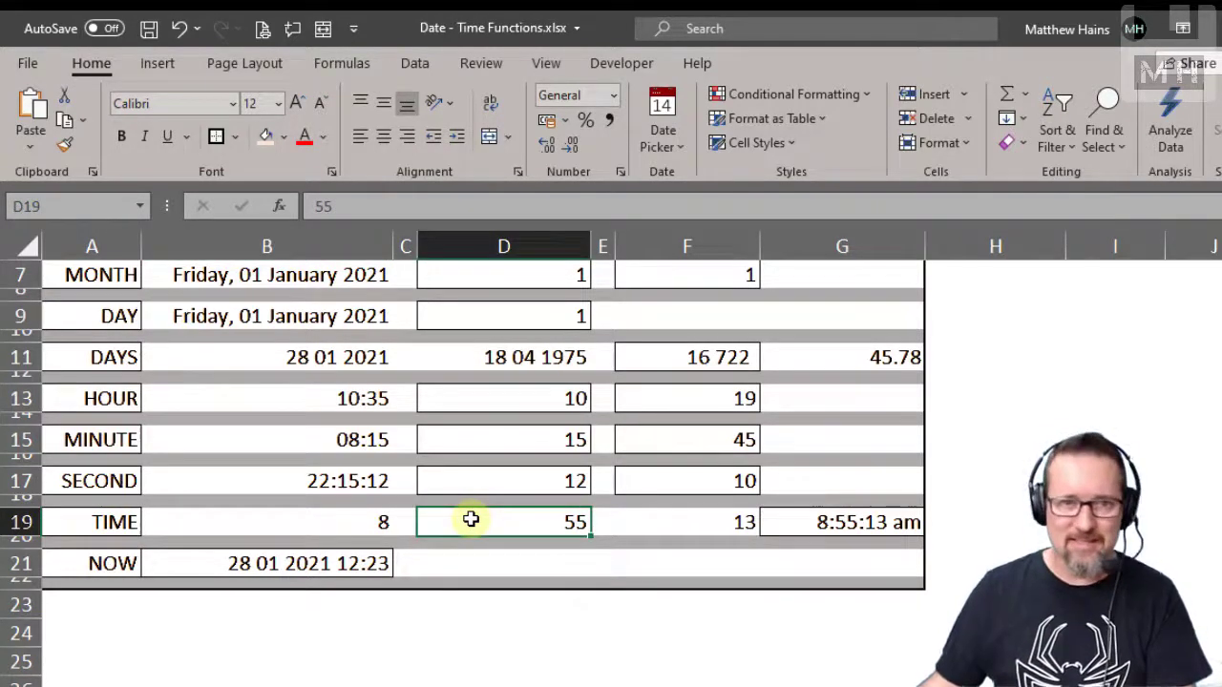
pyautogui.click(645, 523)
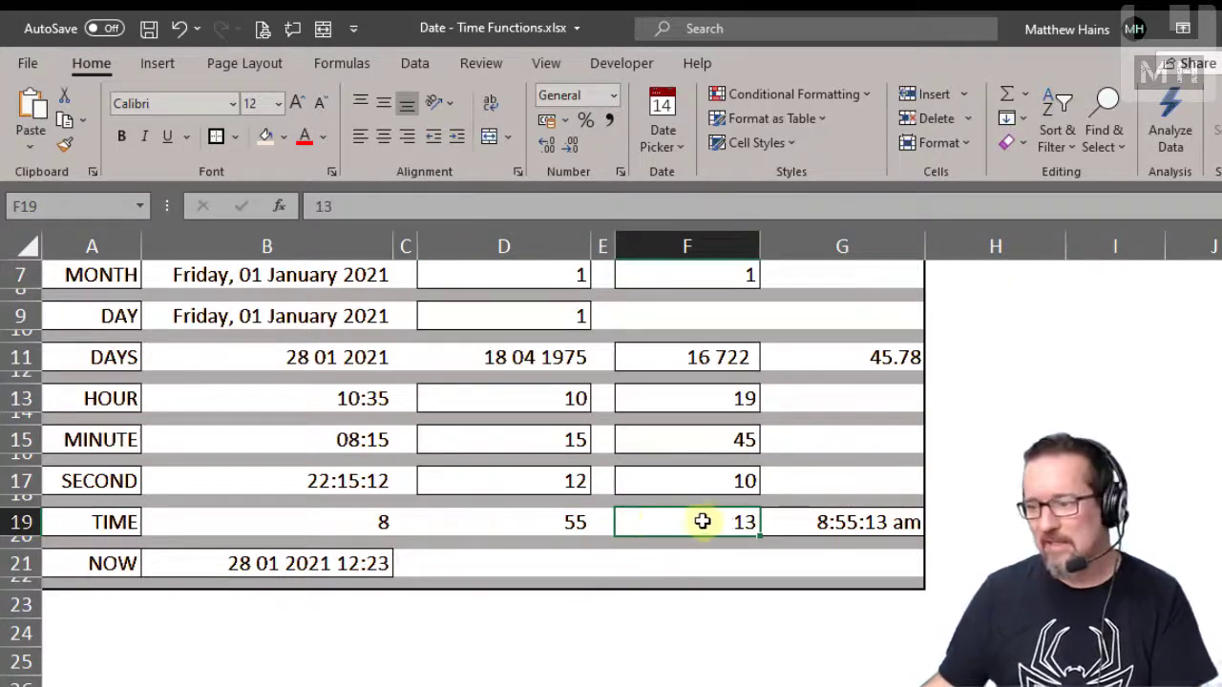
pyautogui.click(862, 523)
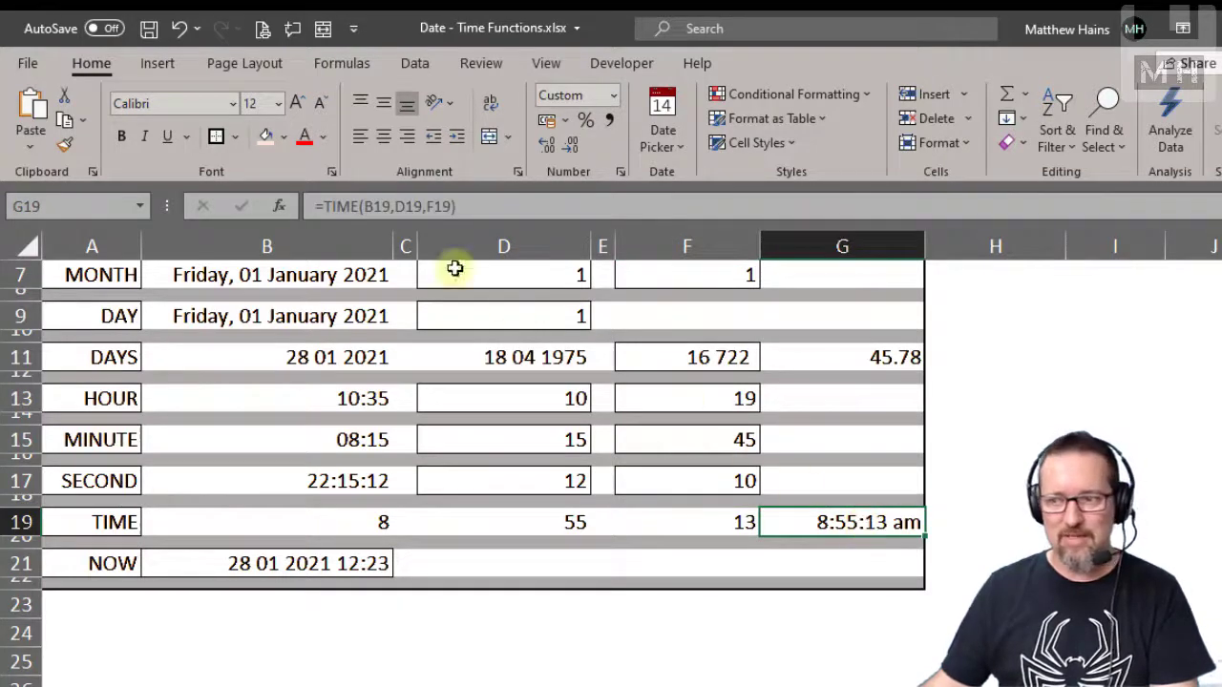
pyautogui.click(341, 205)
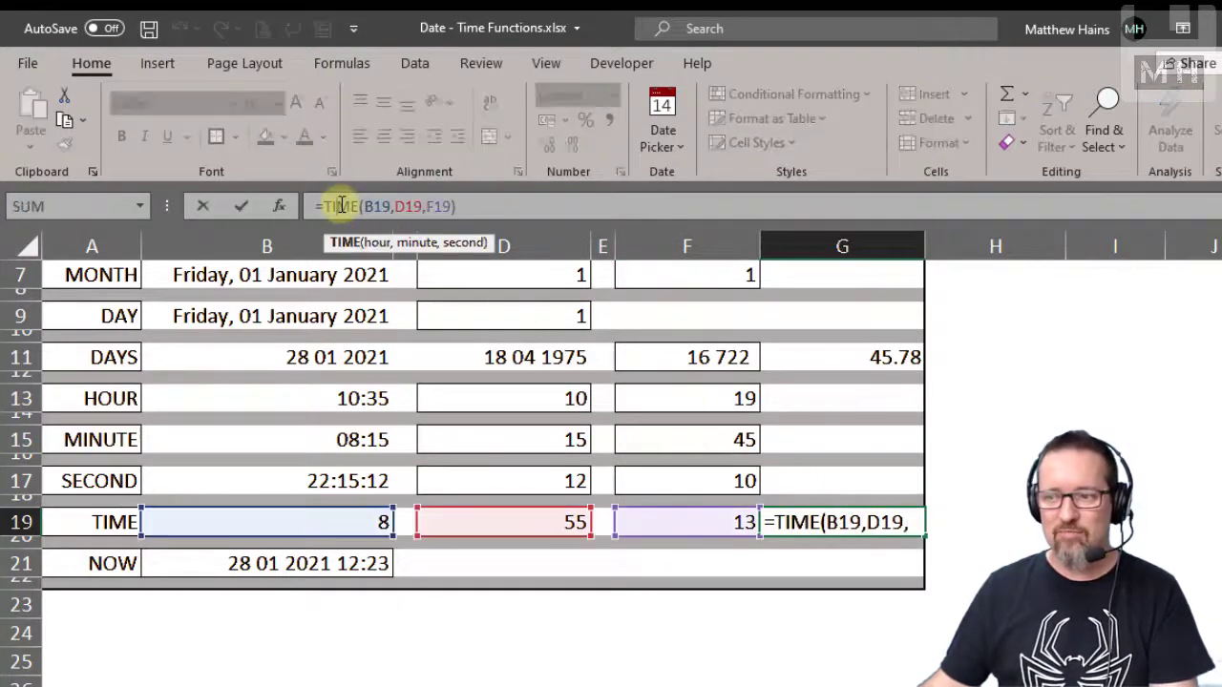
pyautogui.click(378, 244)
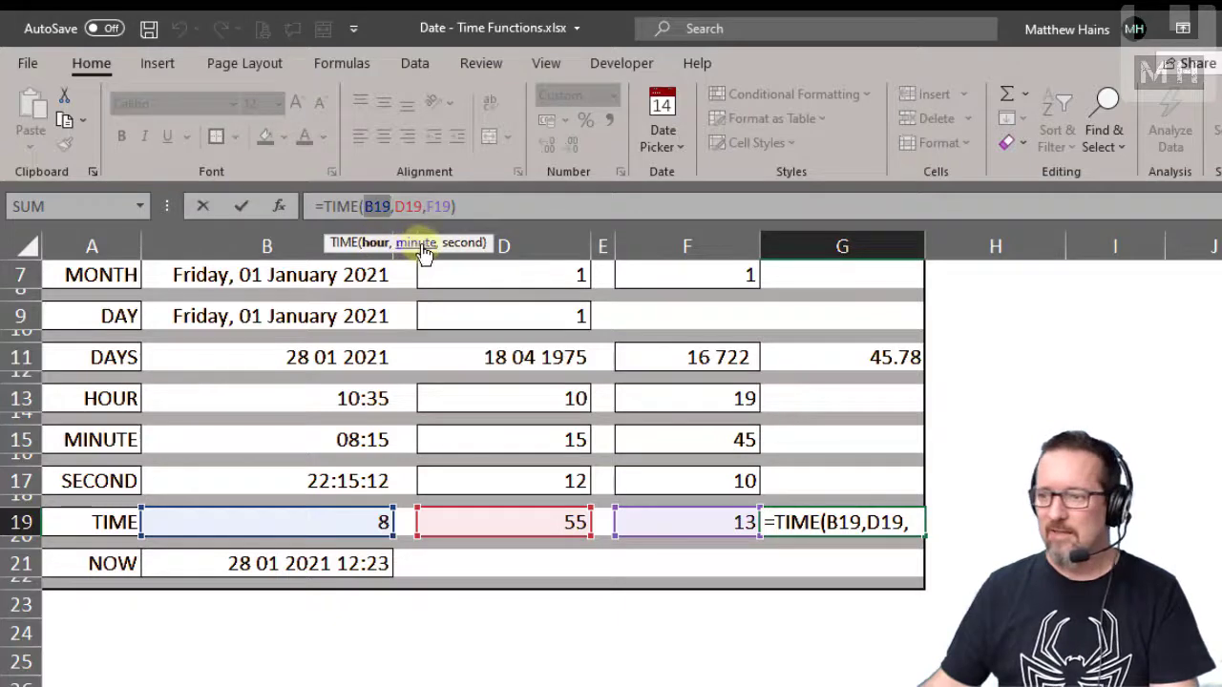
pyautogui.click(422, 247)
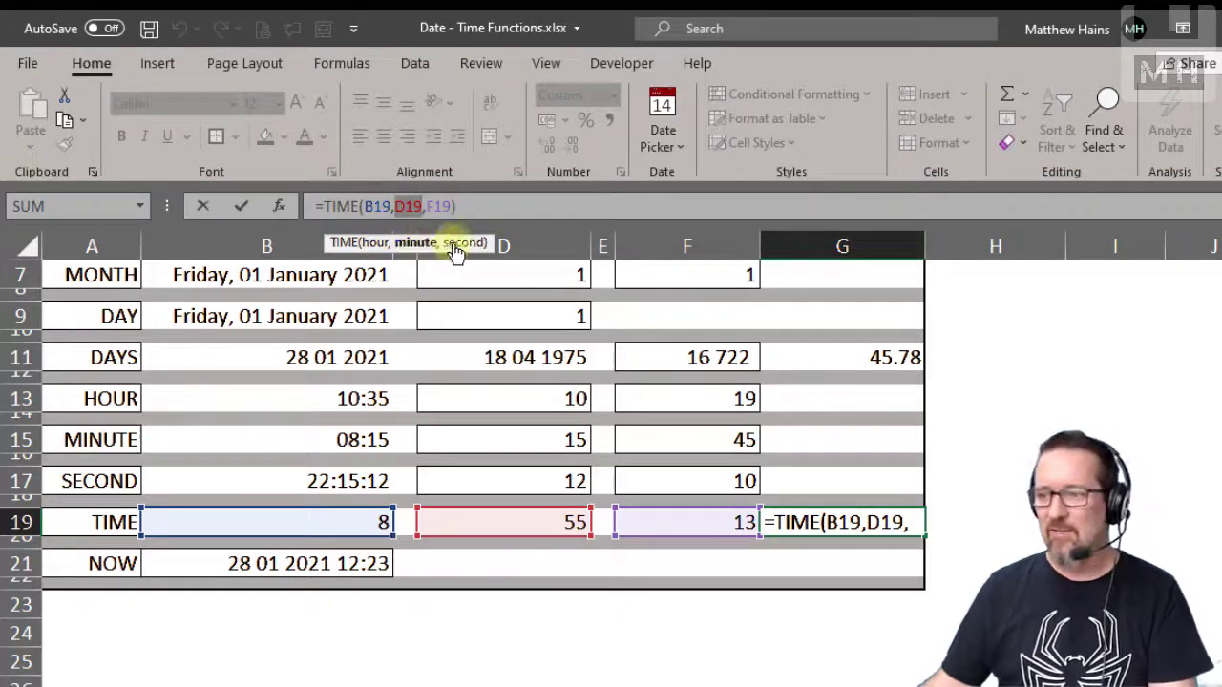
pyautogui.click(466, 244)
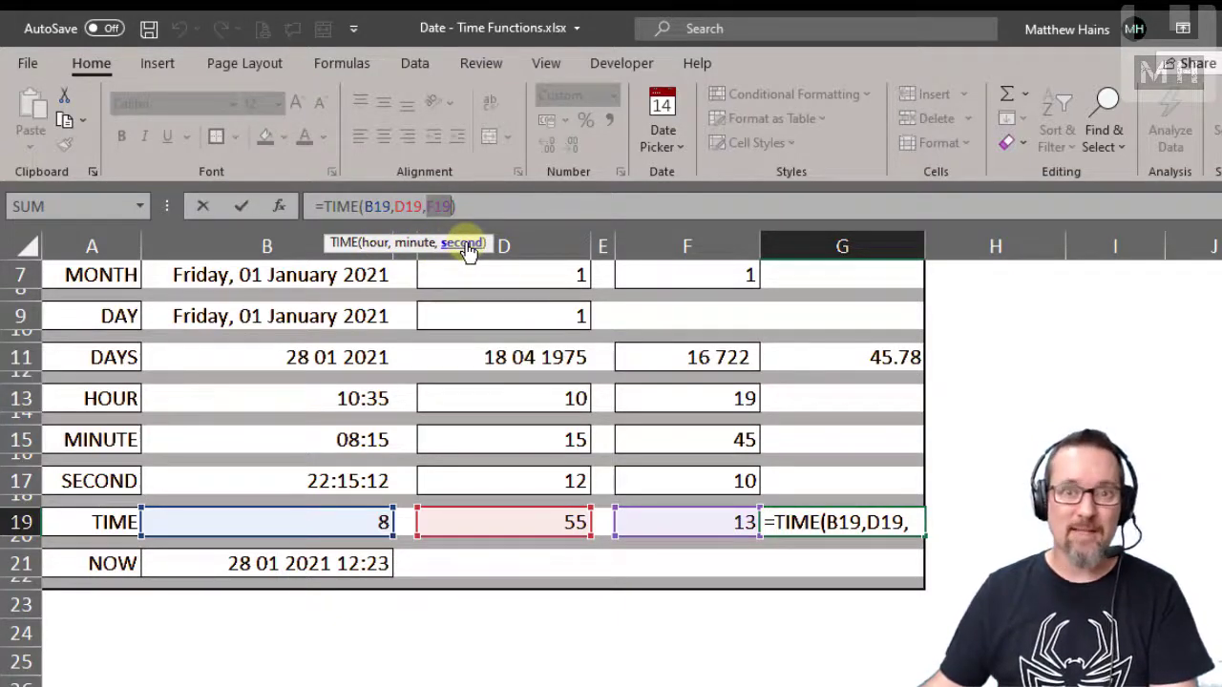
pyautogui.hotkey('ctrl', 'Return')
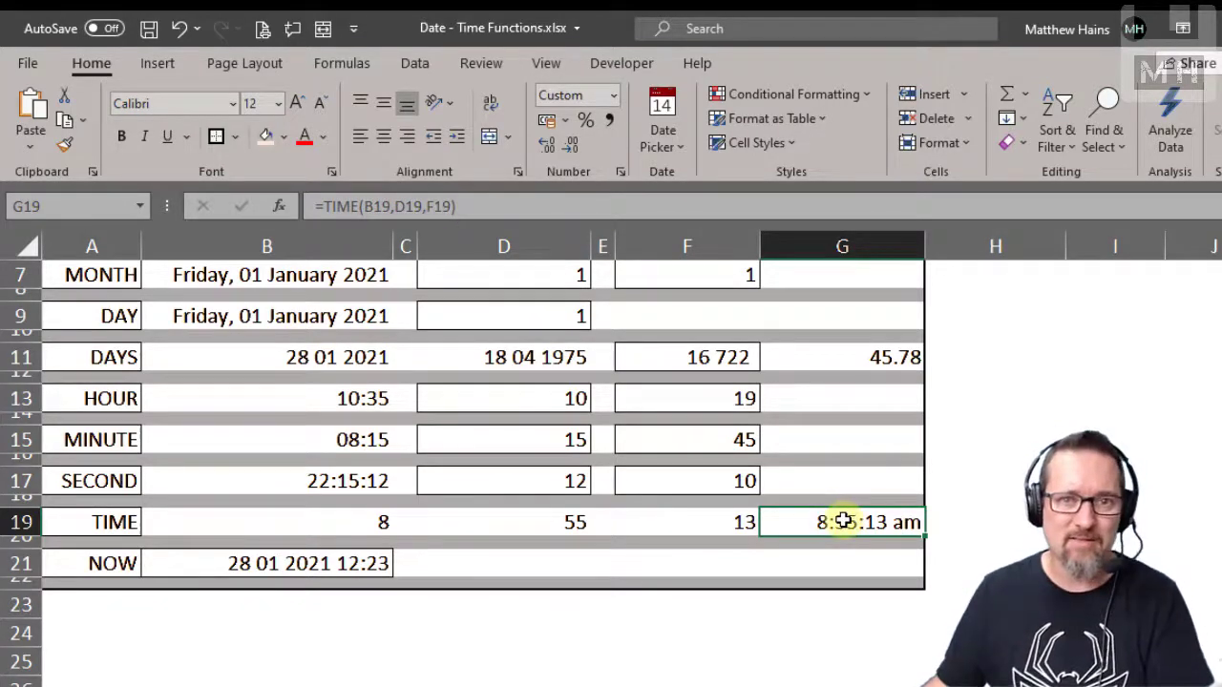
# - Set the hour in B19 to 21
pyautogui.click(334, 520)
pyautogui.write('21')
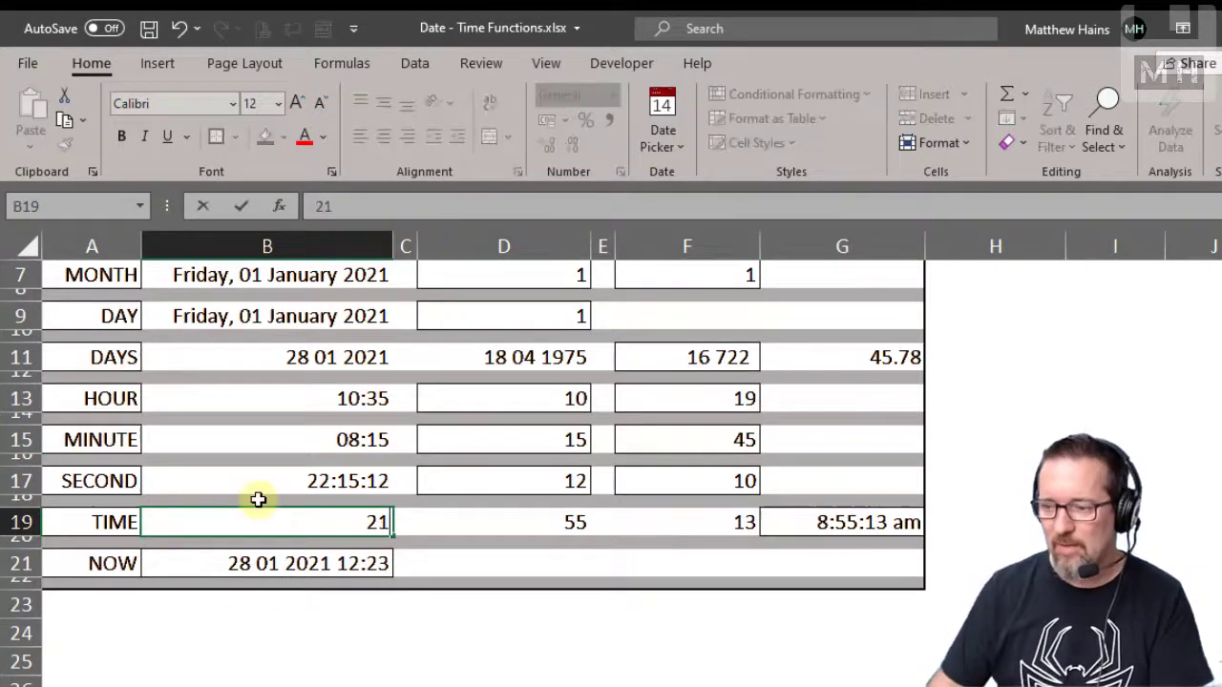
pyautogui.press('Return')
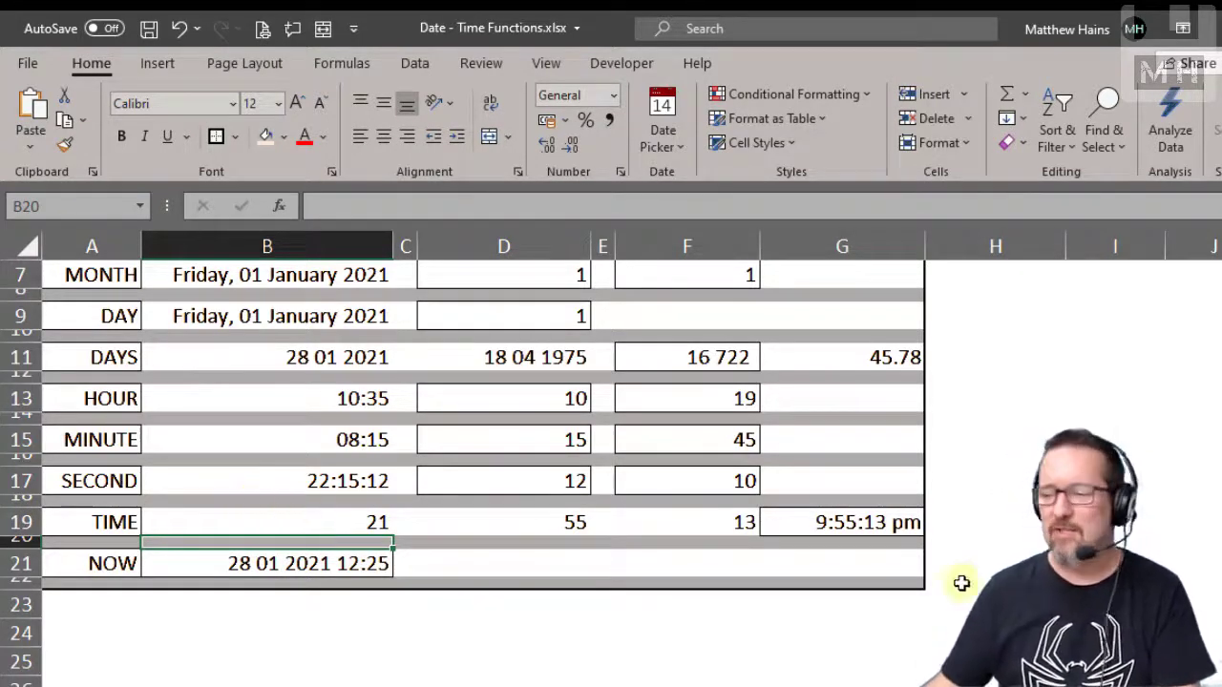
# - View G19's h:mm:ss am/pm custom number format, now showing 9:55:13 pm, without changes
pyautogui.click(843, 526)
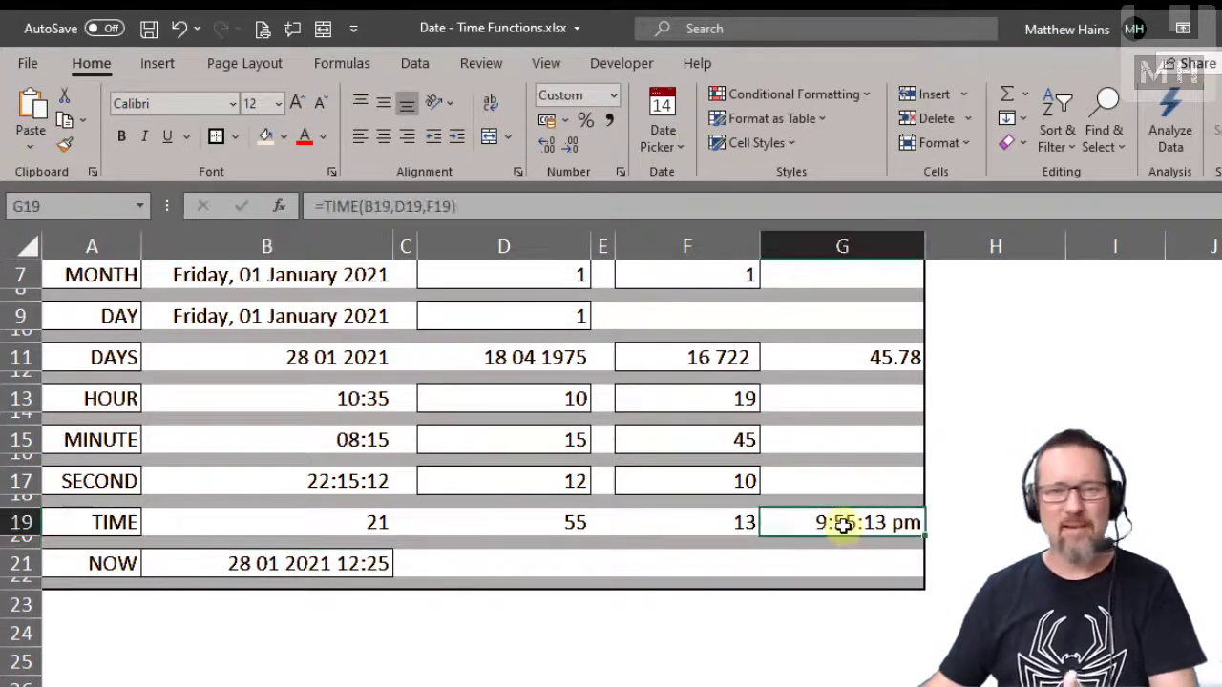
pyautogui.click(621, 173)
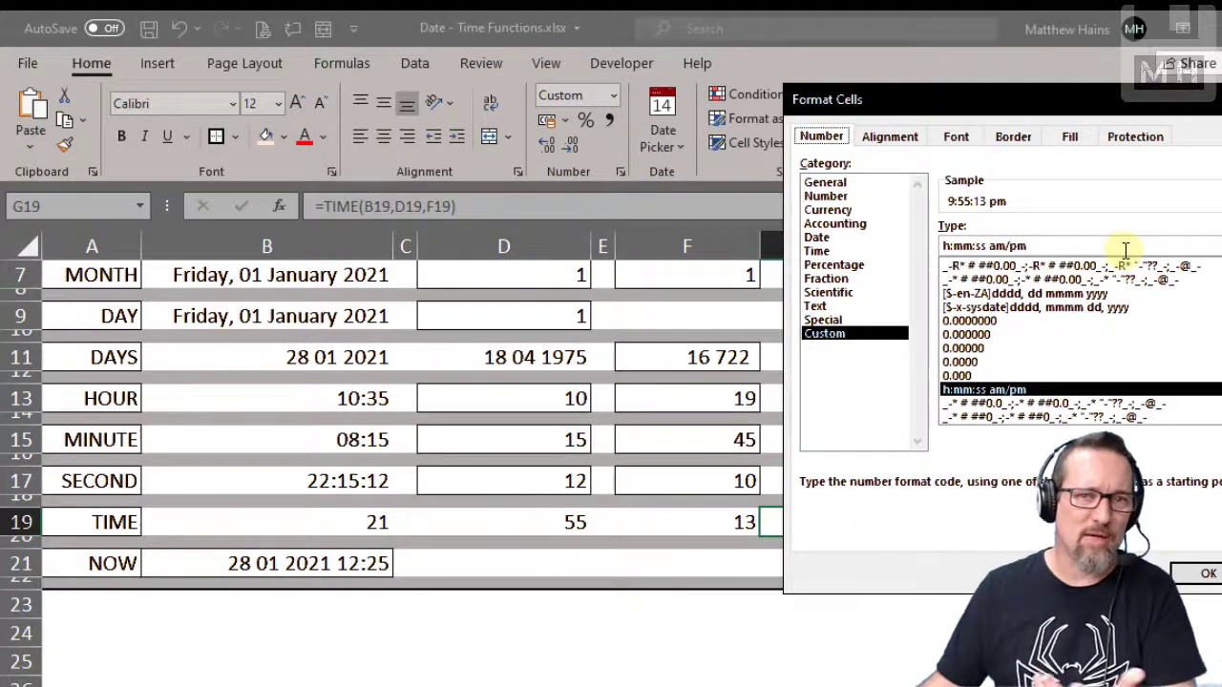
pyautogui.press('Return')
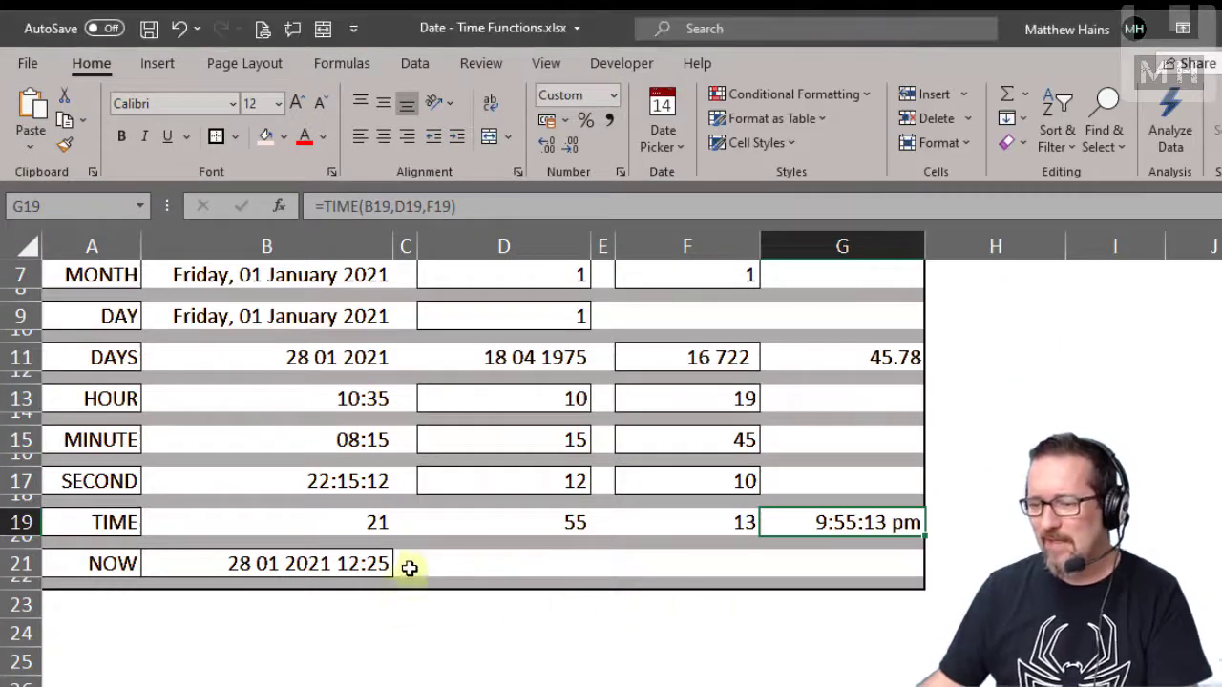
pyautogui.click(311, 563)
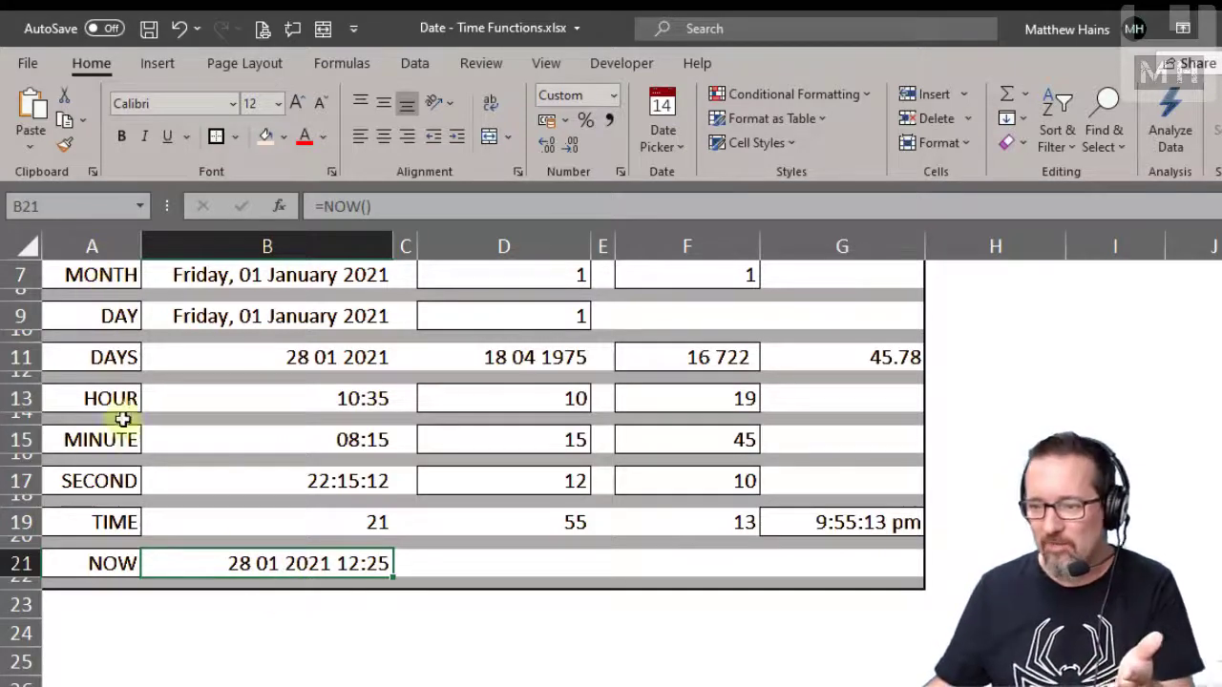
pyautogui.scroll(2, 134, 441)
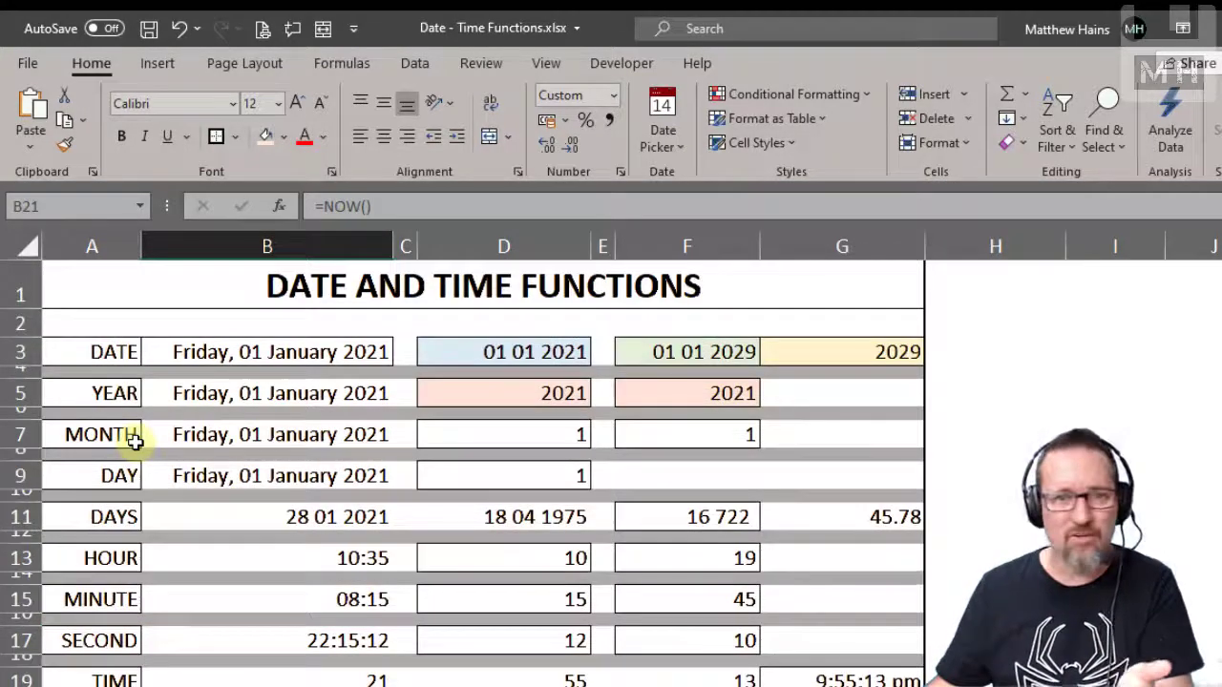
pyautogui.scroll(-2, 134, 441)
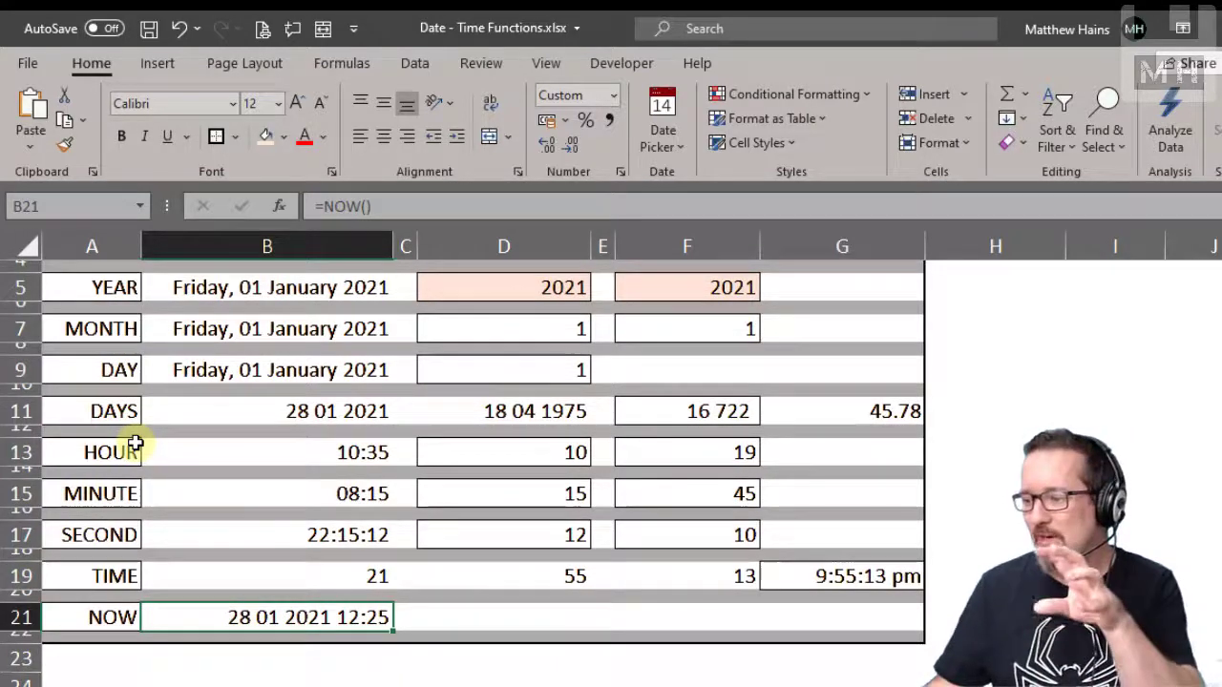
pyautogui.scroll(2, 239, 507)
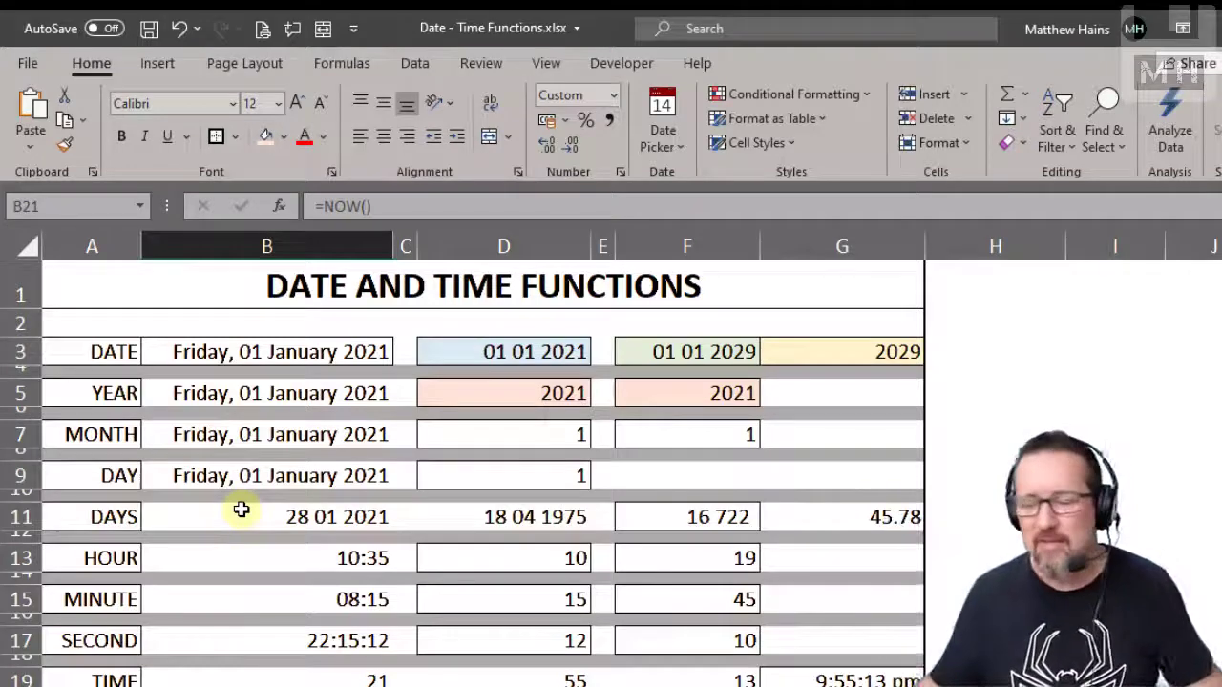
pyautogui.scroll(-2, 324, 511)
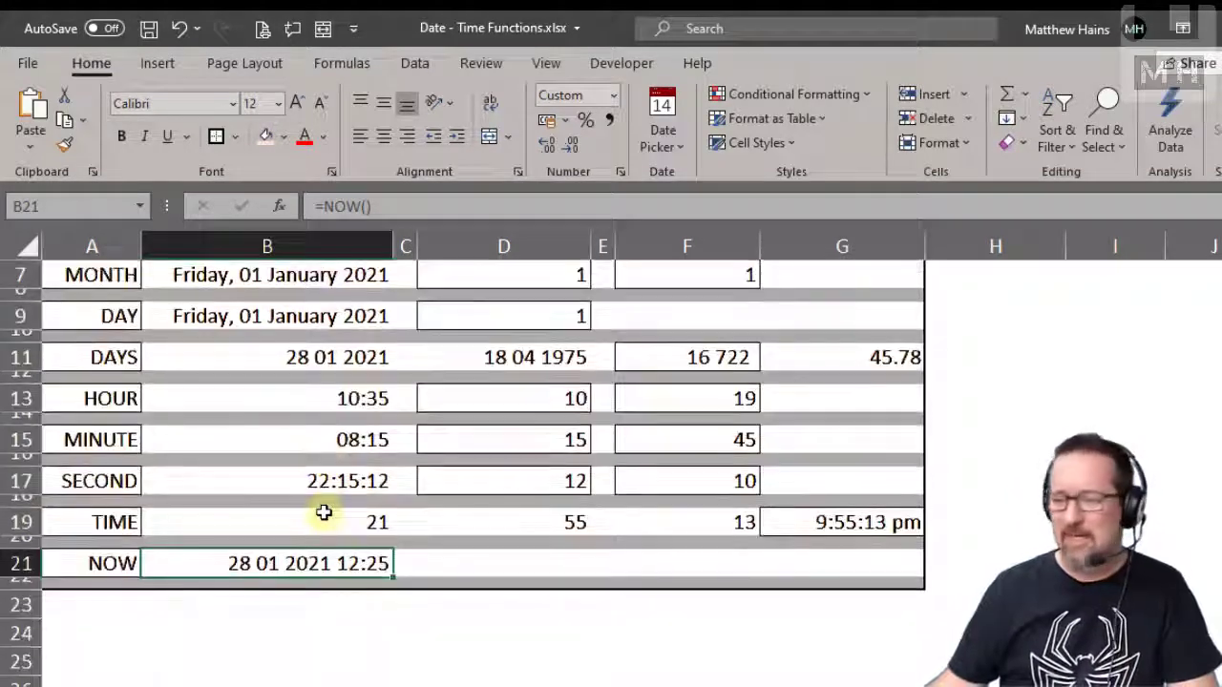